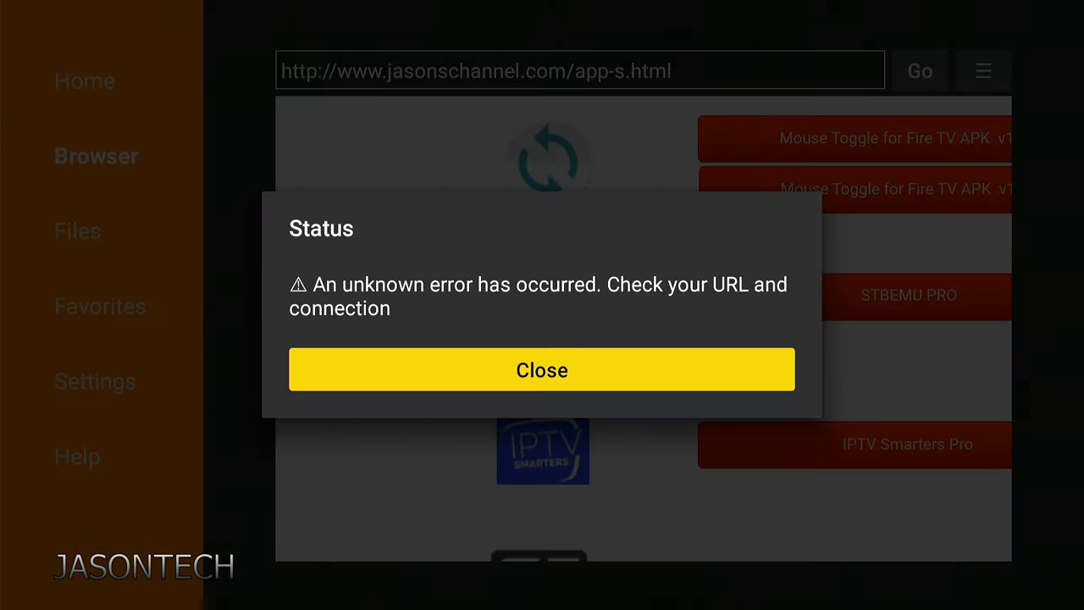
Dismiss the URL and connection error, return to the Fire TV home screen and go to Settings.
key(Return)
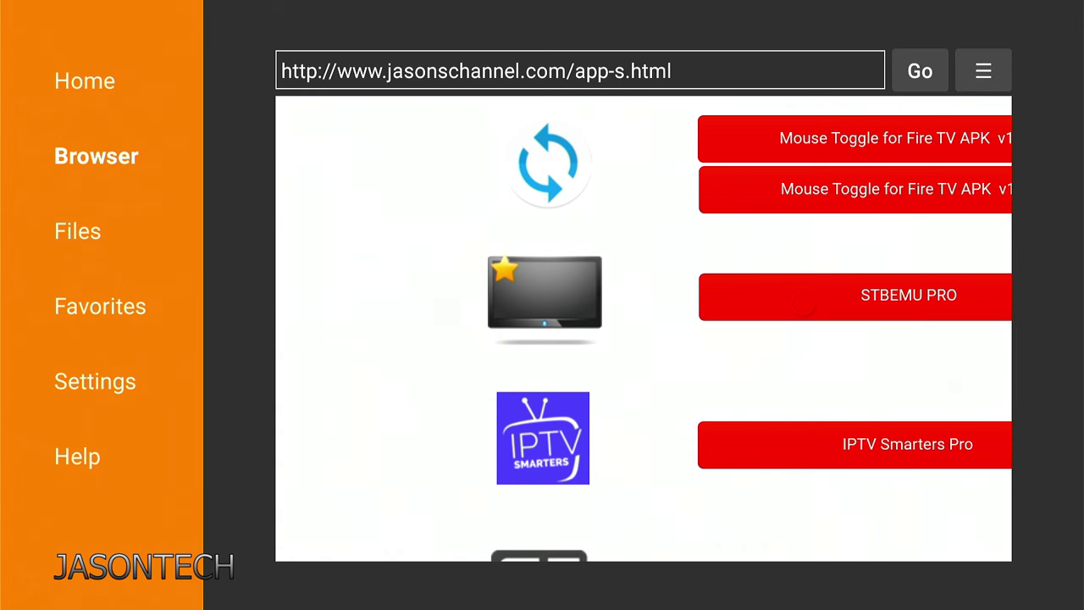
key(Home)
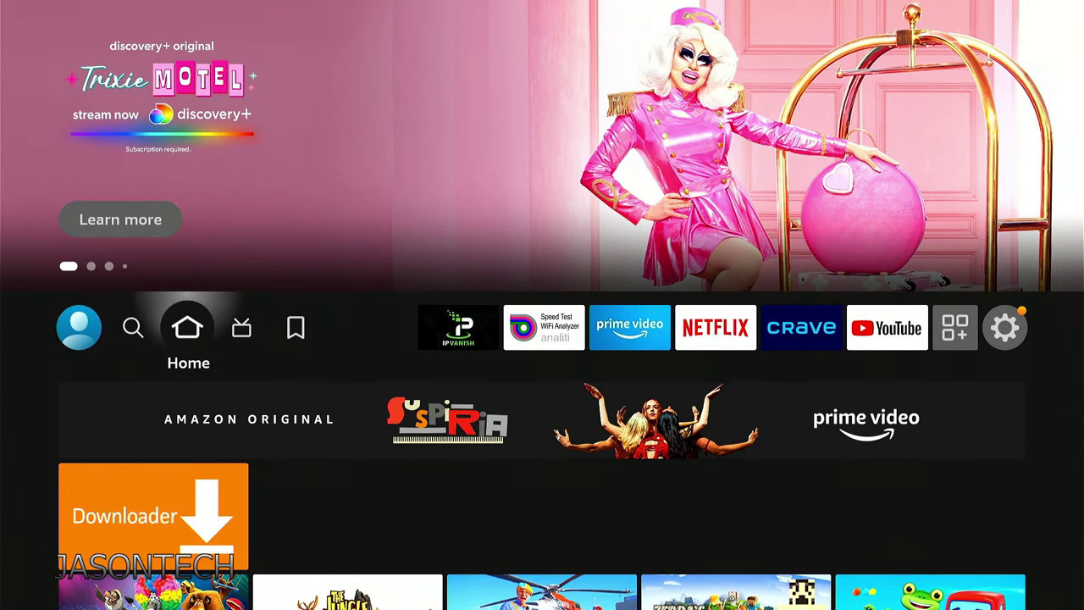
key(Right)
key(Right)
key(Right)
key(Right)
key(Right)
key(Right)
key(Right)
key(Right)
key(Right)
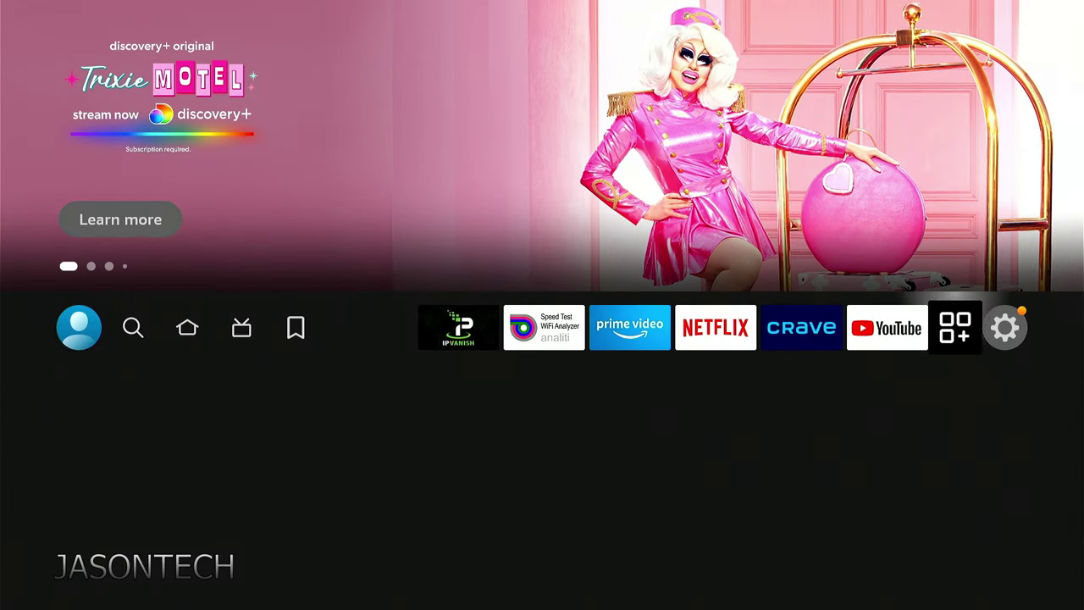
key(Right)
Open the Manage Installed Applications list within the Applications settings.
key(Down)
key(Right)
key(Right)
key(Right)
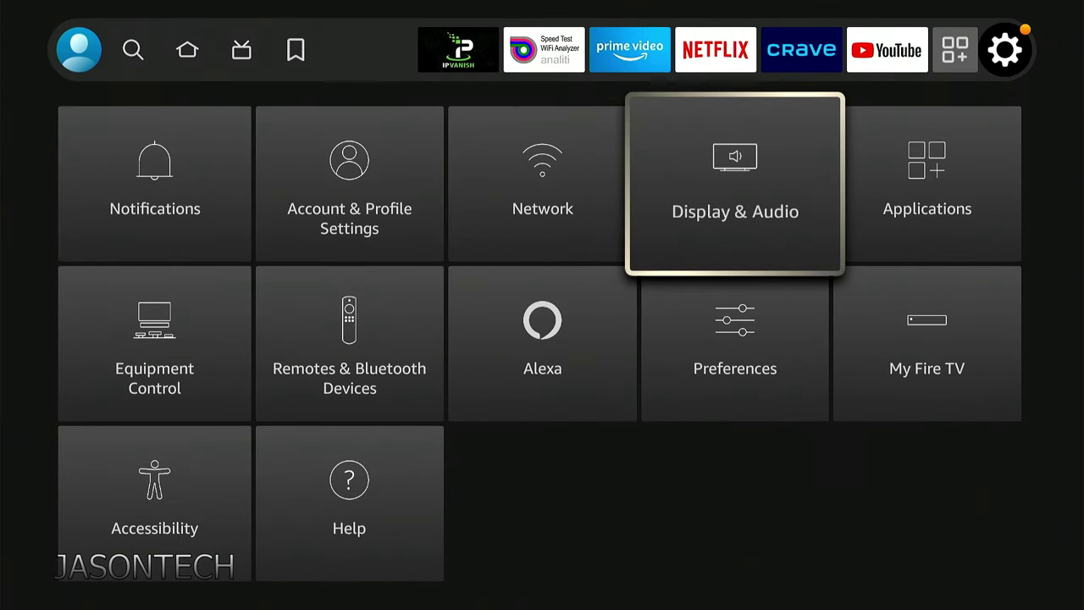
key(Right)
key(Return)
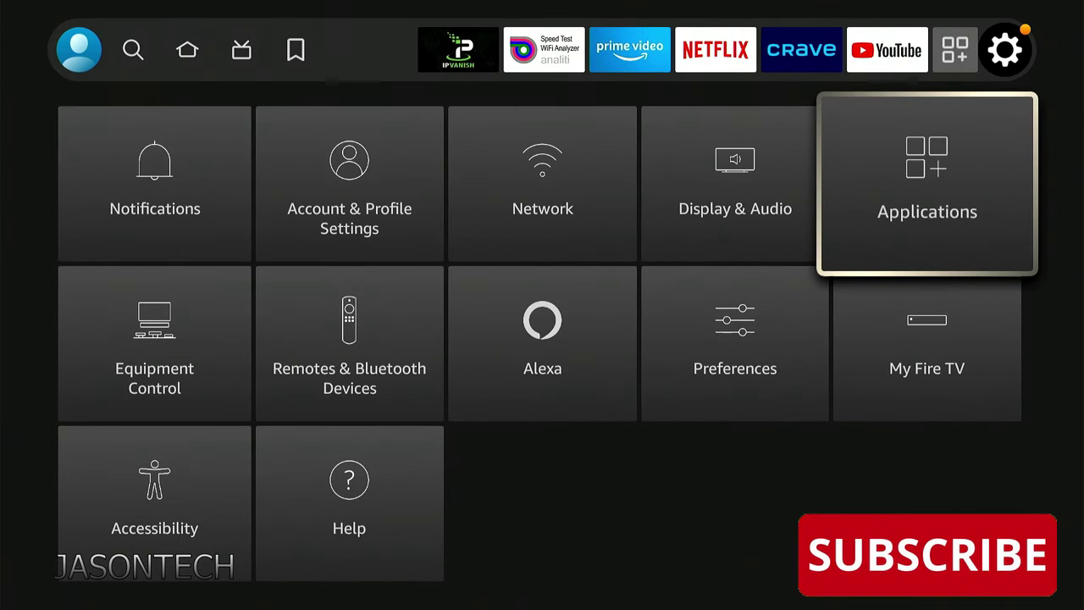
key(Down)
key(Down)
key(Down)
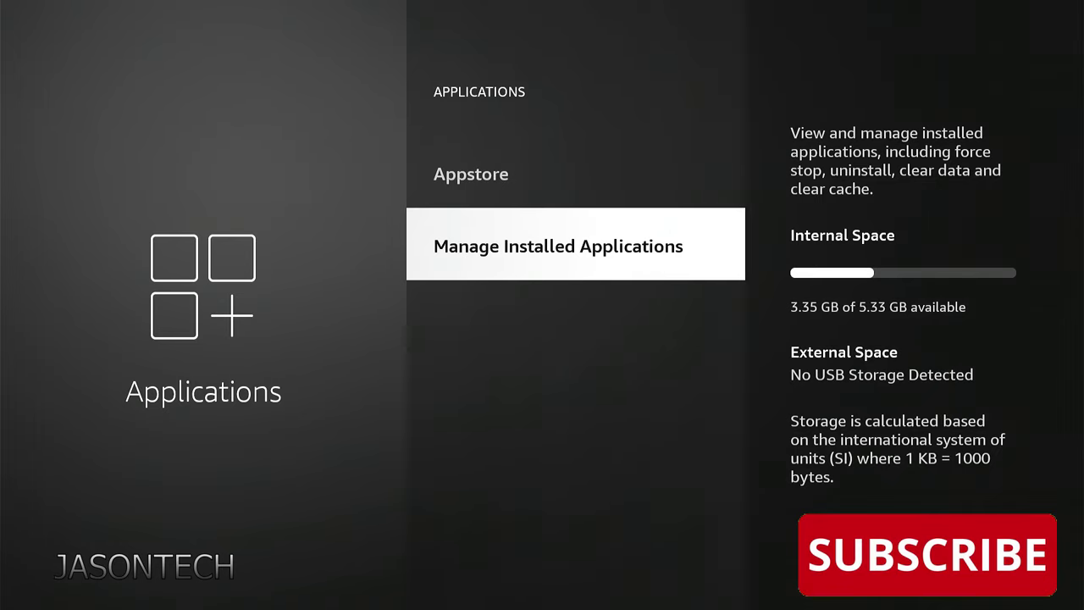
key(Return)
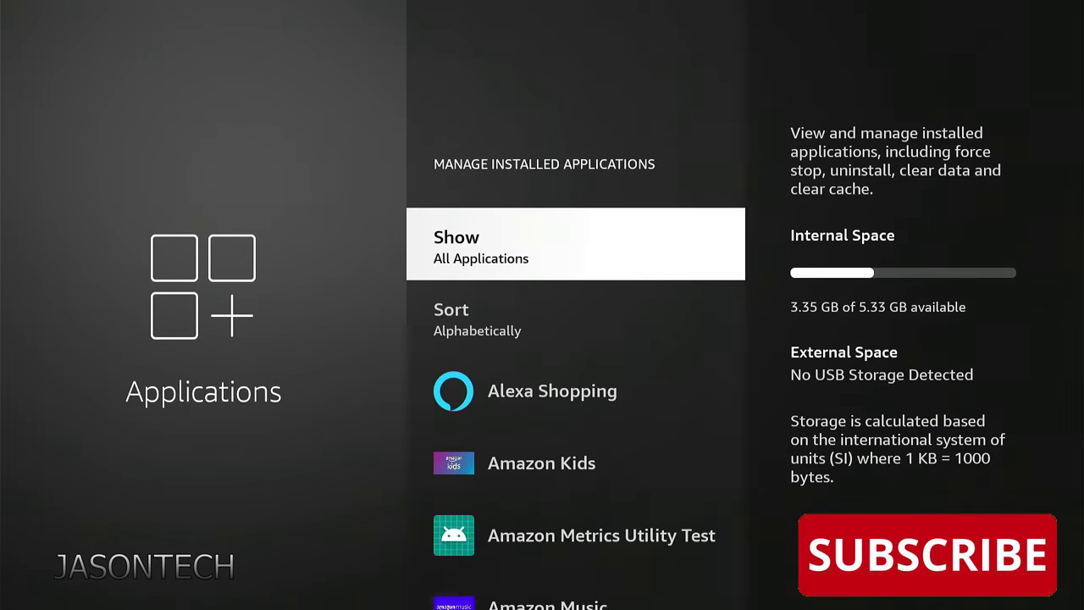
Find Downloader in the installed applications list and open its management options.
key(Down)
key(Down)
key(Down)
key(Down)
key(Down)
key(Down)
key(Down)
key(Down)
key(Down)
key(Down)
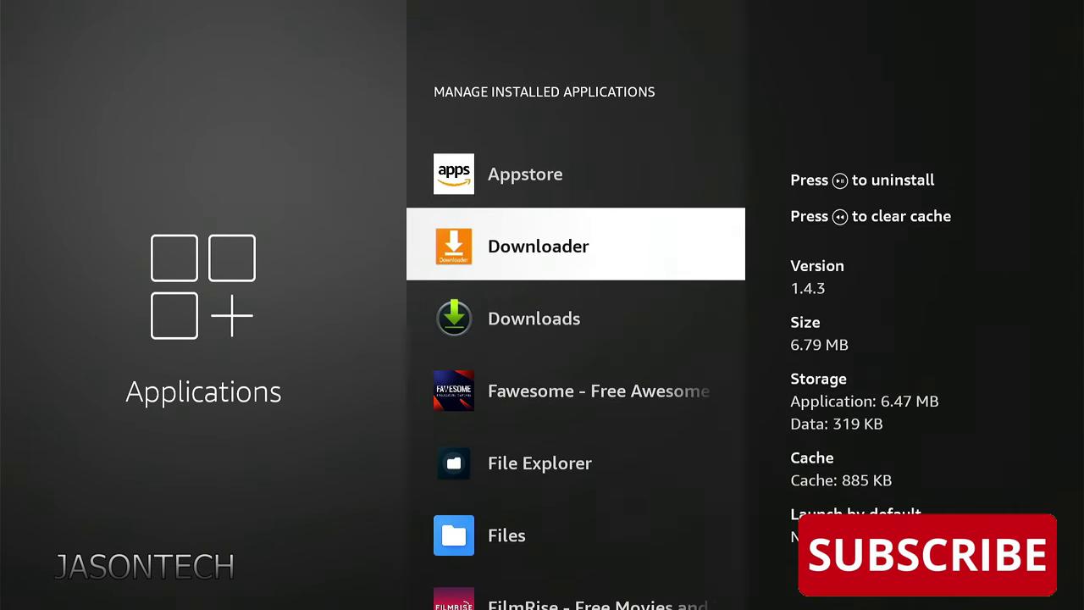
key(Return)
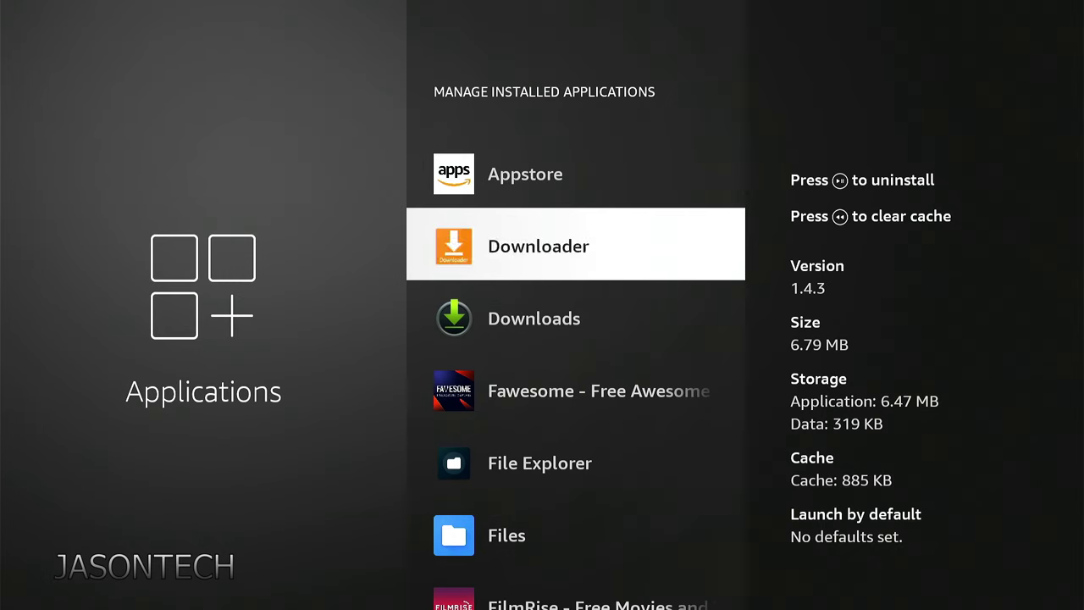
Clear all of the Downloader app's data and confirm the deletion.
key(Down)
key(Down)
key(Down)
key(Down)
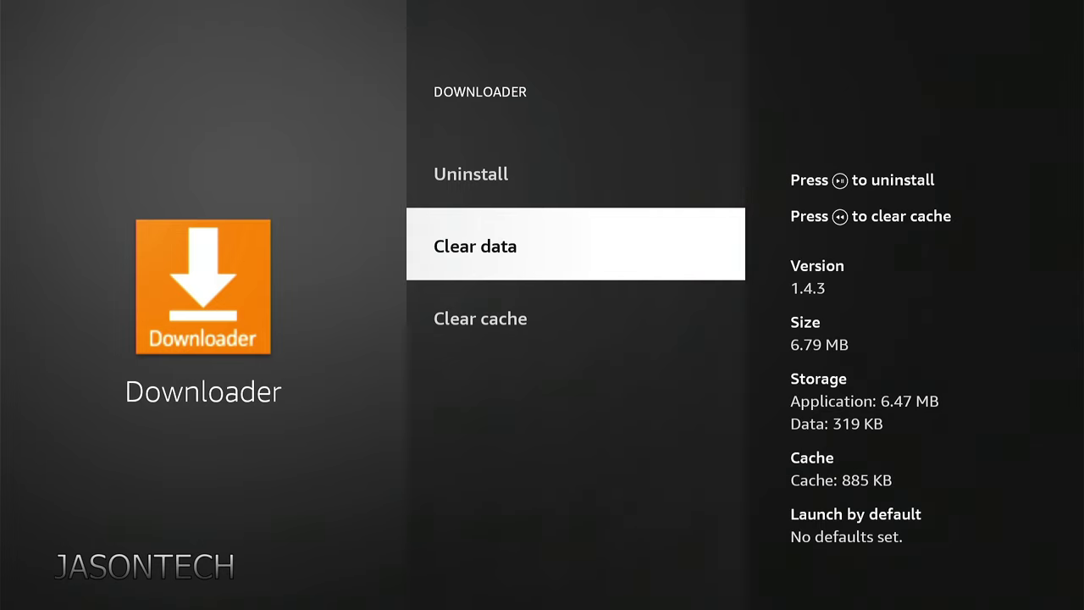
key(Return)
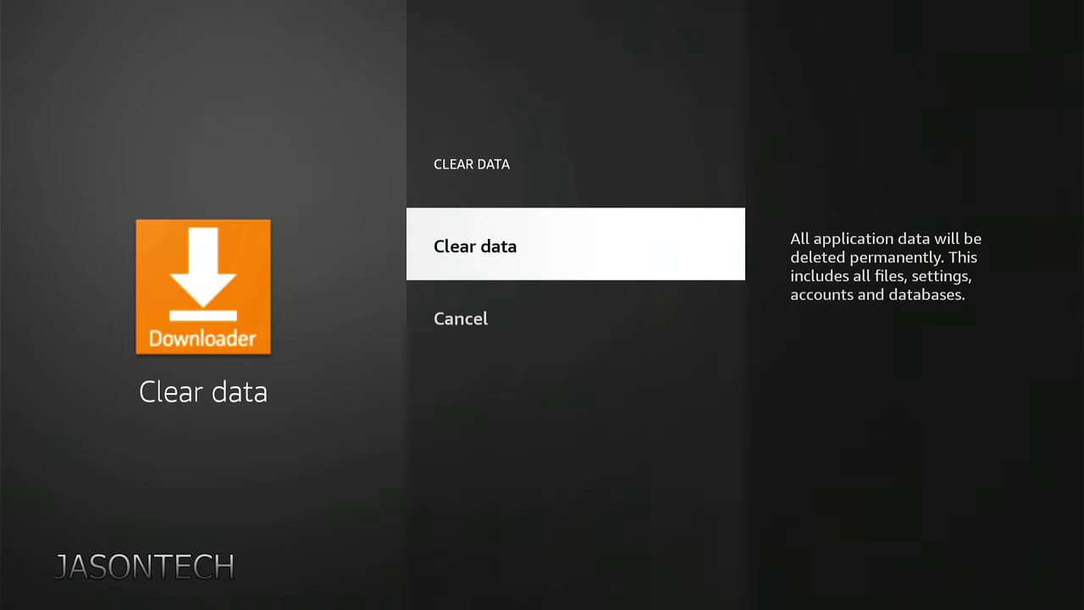
key(Return)
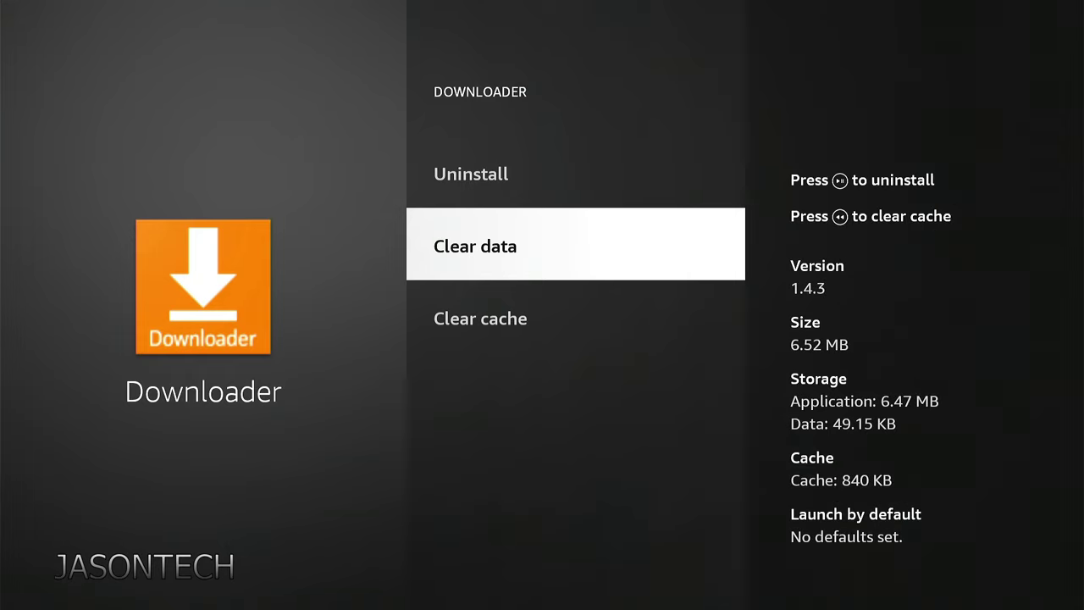
Launch Downloader and complete its first-run prompts, allowing access to photos, media and files.
key(Up)
key(Up)
key(Up)
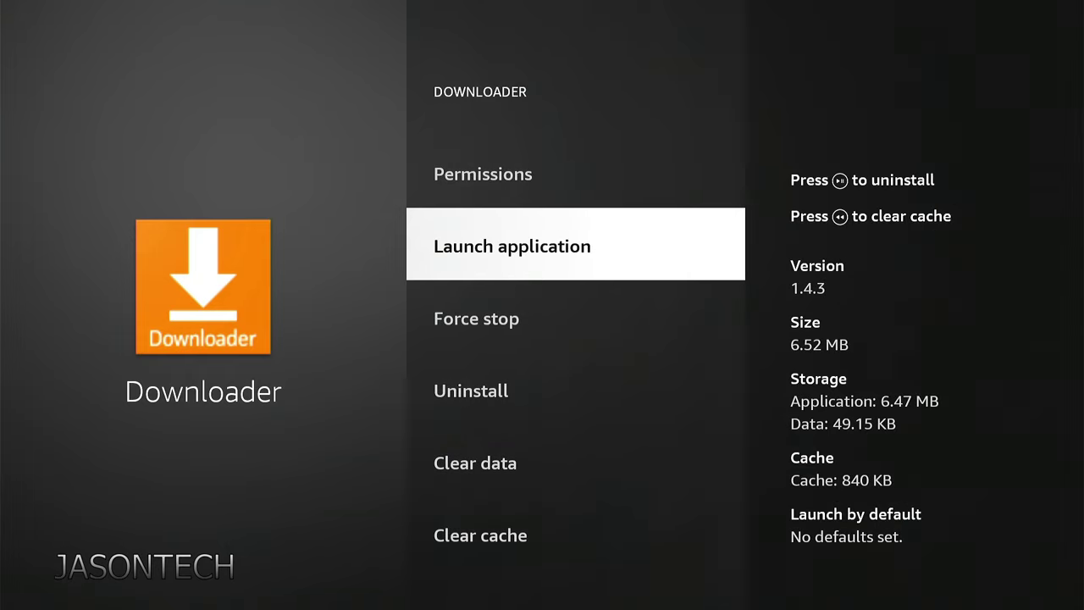
key(Return)
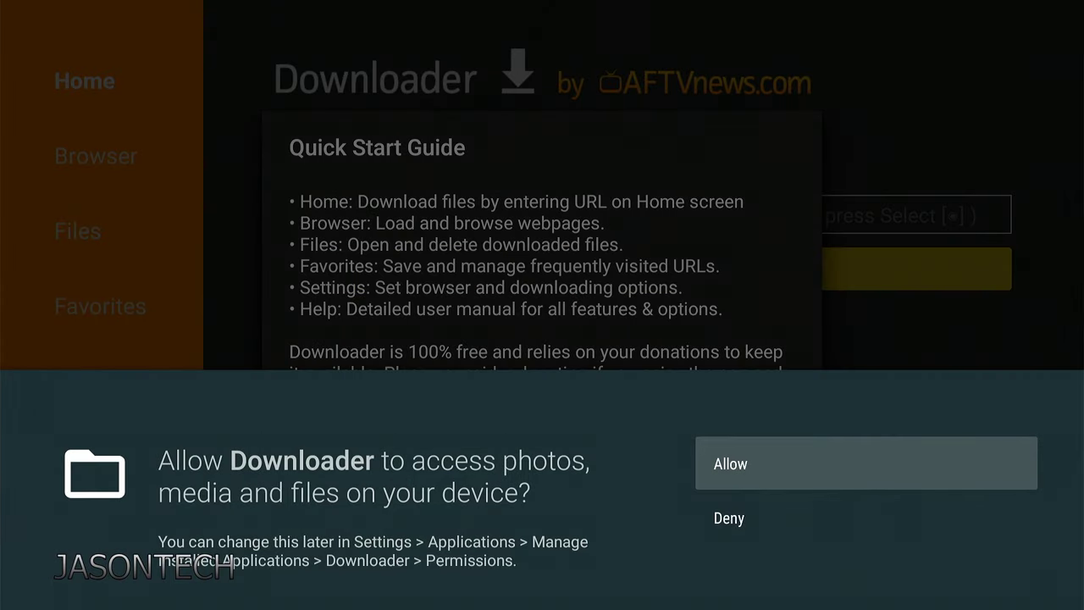
key(Return)
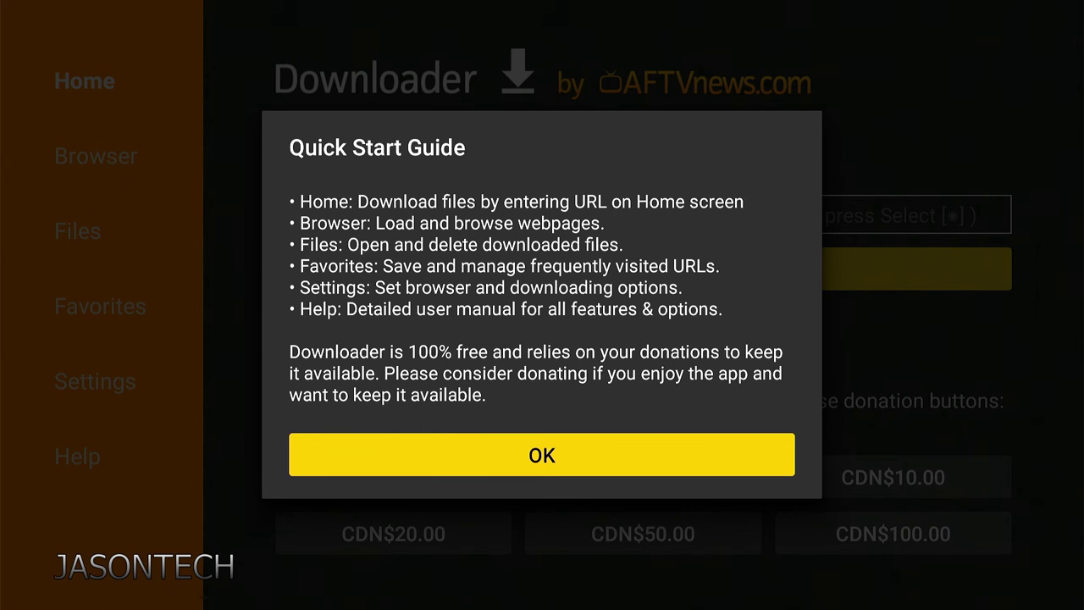
key(Return)
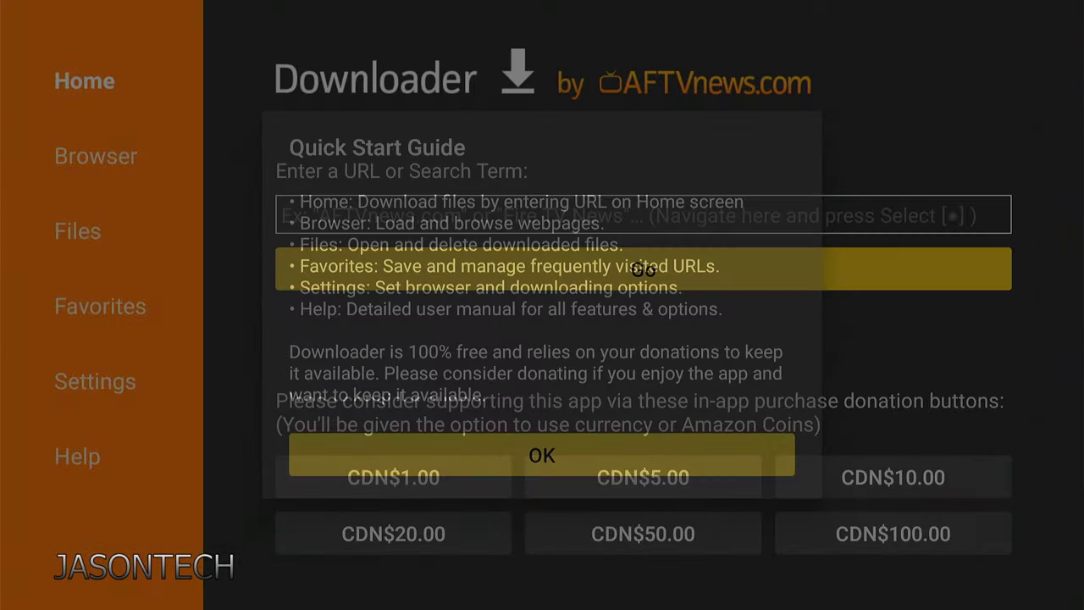
Enter jasonschannel.com as the URL on Downloader's Home screen and load the site.
key(Up)
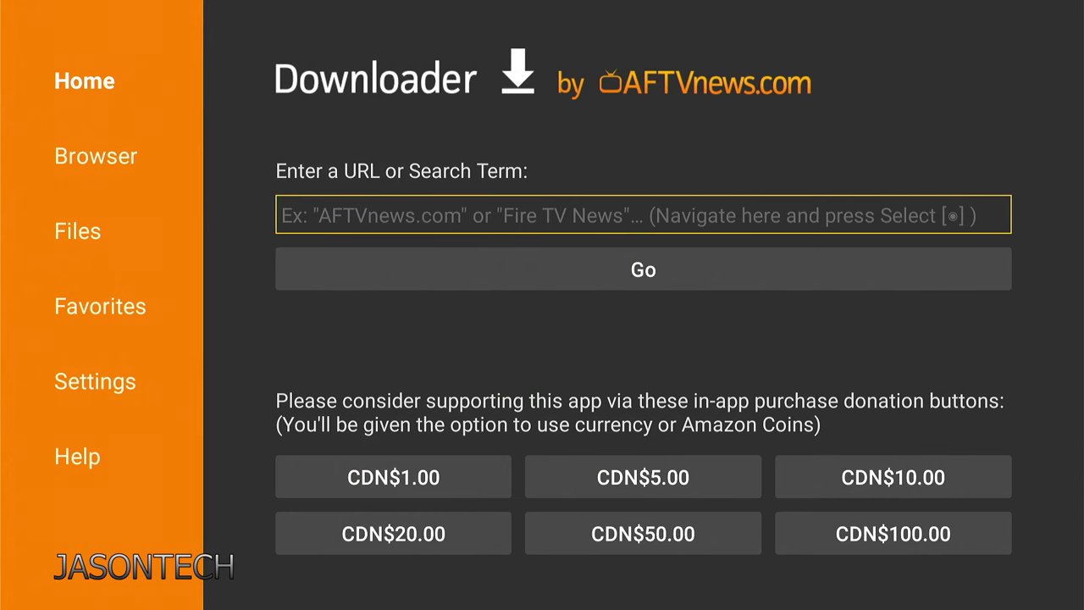
key(Return)
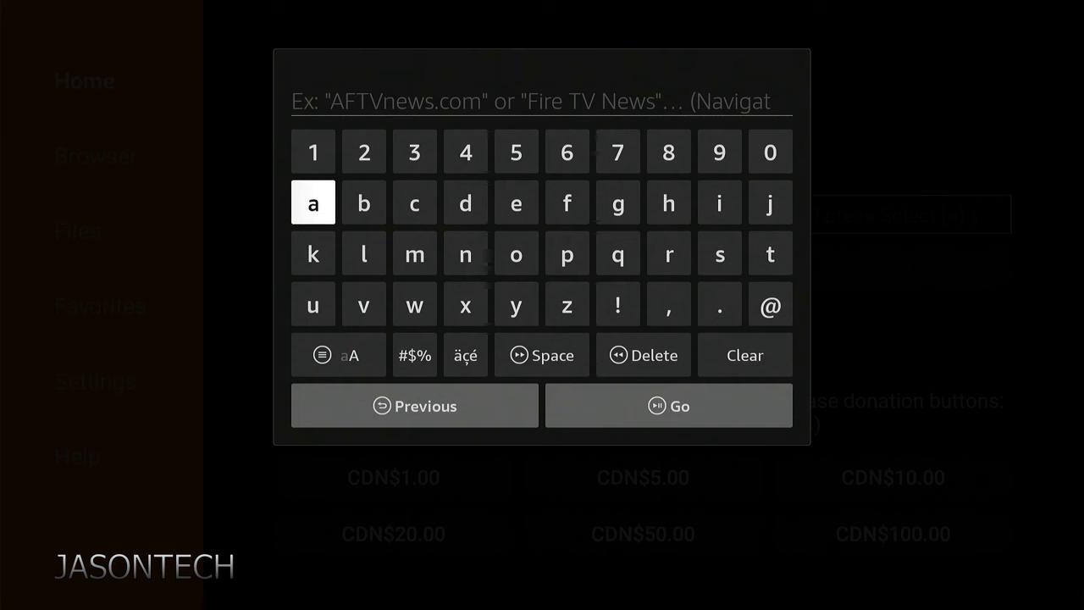
key(Left)
key(Left)
key(Left)
key(Left)
key(Left)
key(Left)
key(Left)
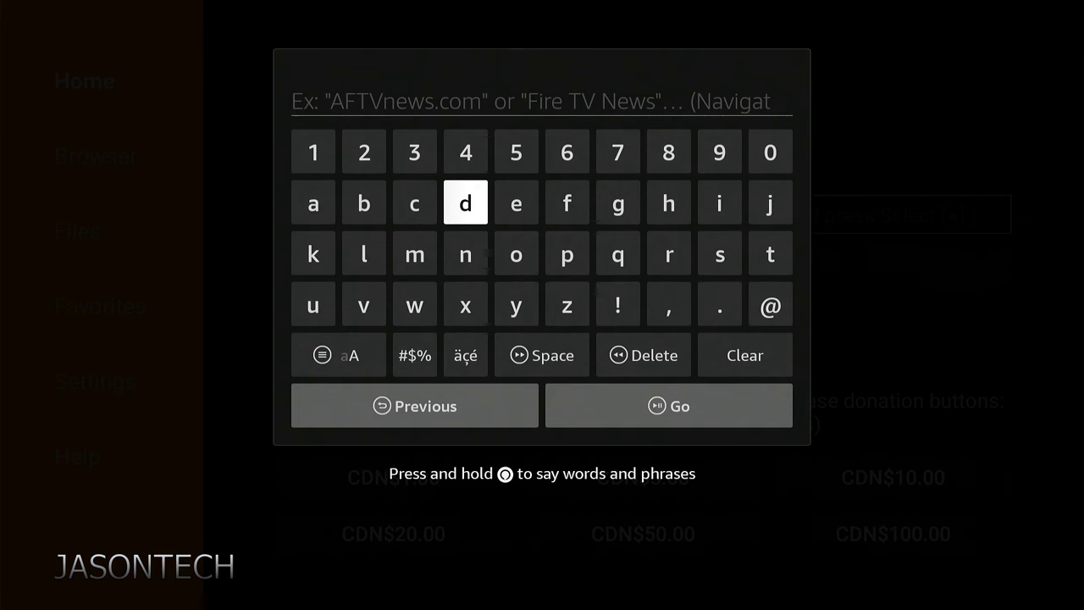
key(Right)
key(Right)
key(Right)
key(Right)
key(Right)
key(Right)
text(jasons)
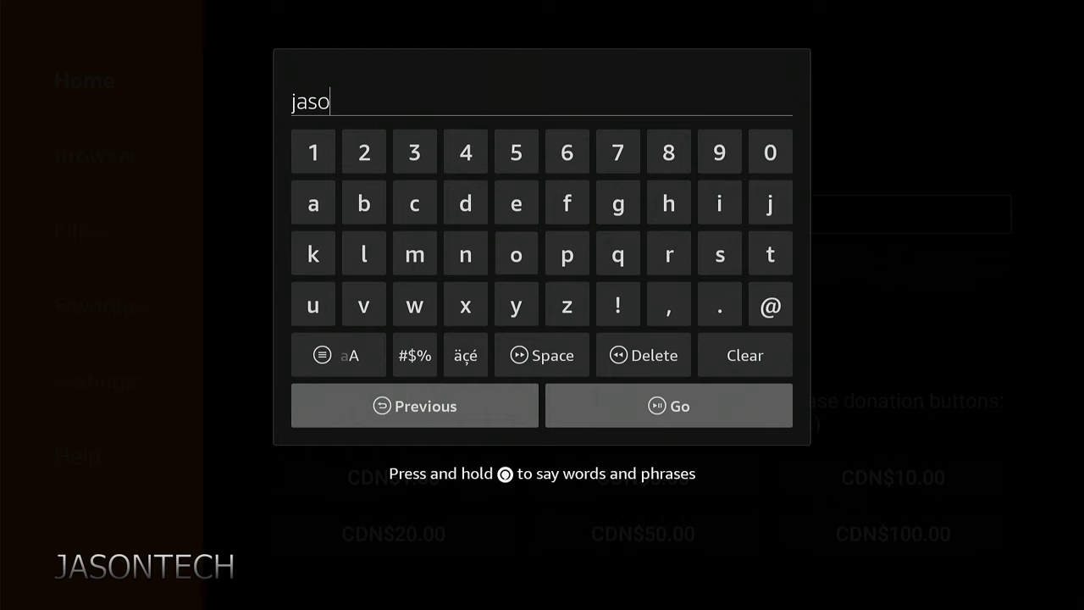
key(Left)
key(Left)
key(Left)
key(Up)
key(Left)
text(ch)
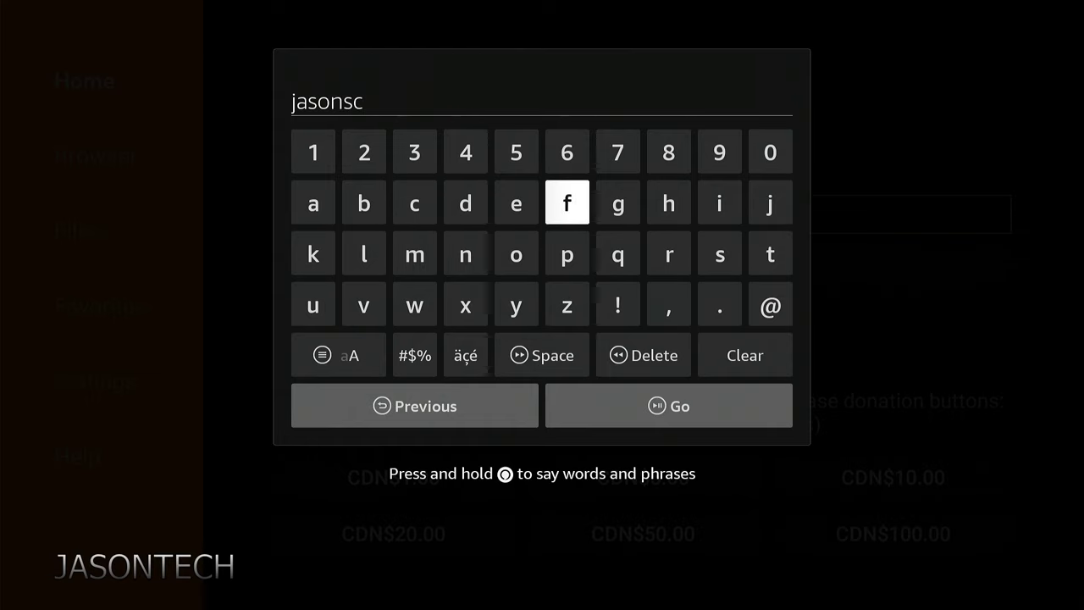
key(Left)
key(Left)
key(Left)
key(Left)
key(Left)
key(Left)
text(ann)
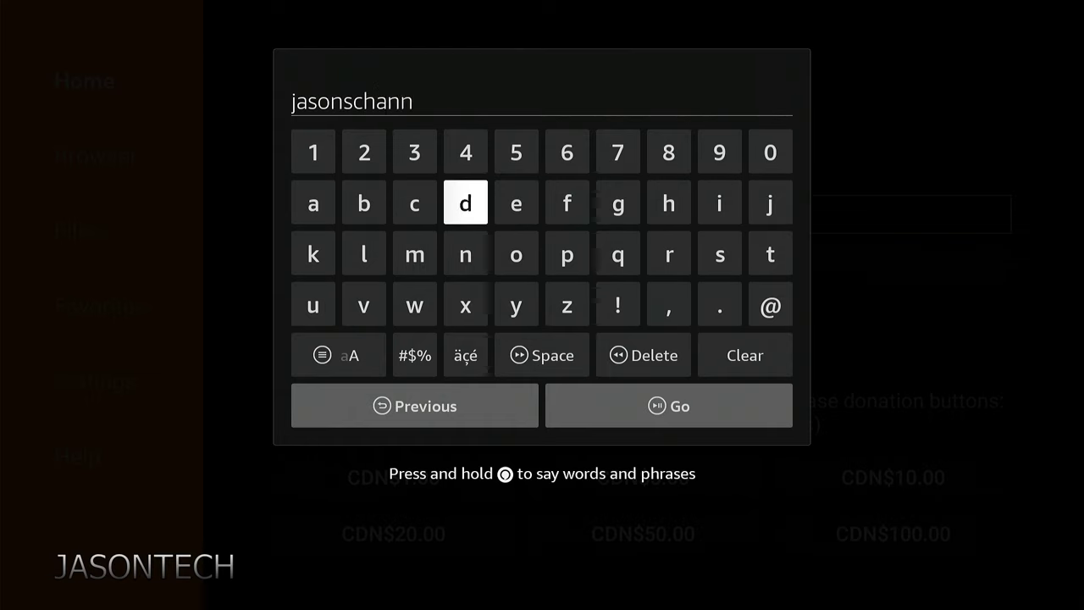
text(el.)
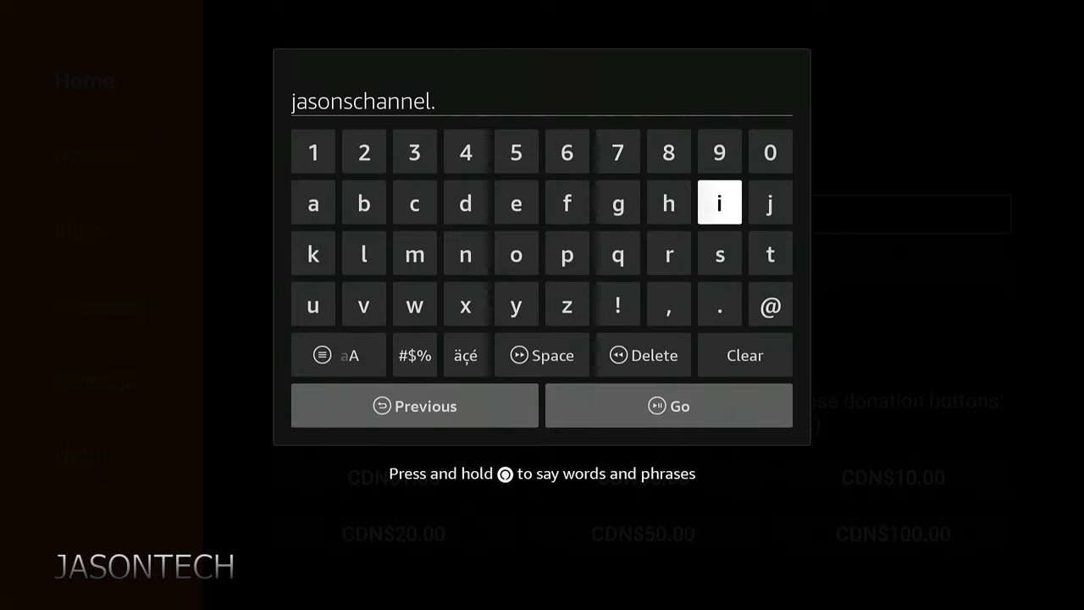
text(com)
key(Return)
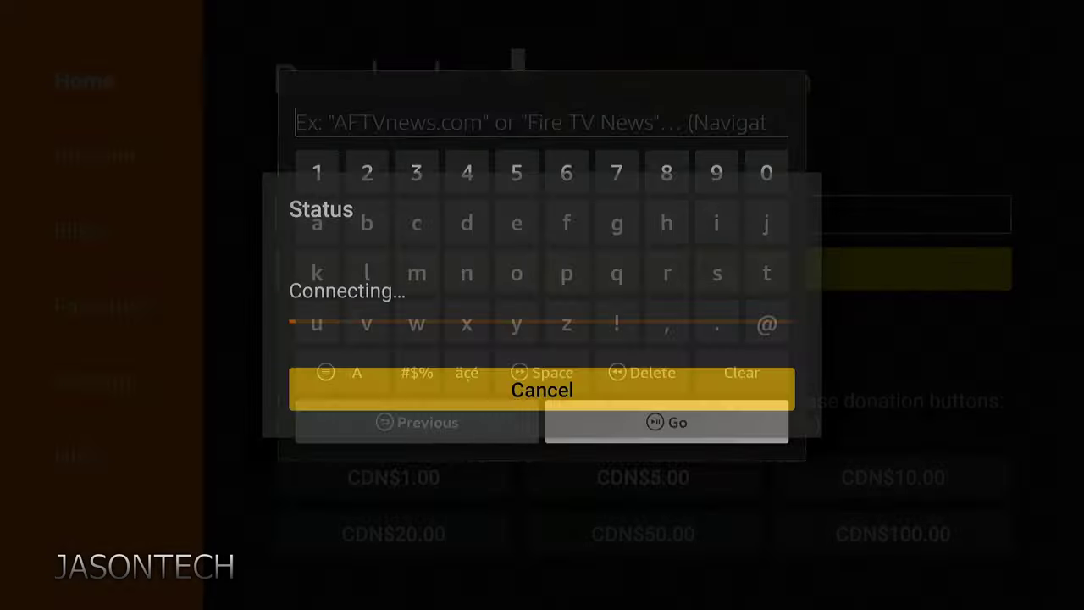
Open the site's Apps page and start the STBEMU PRO download.
click(684, 140)
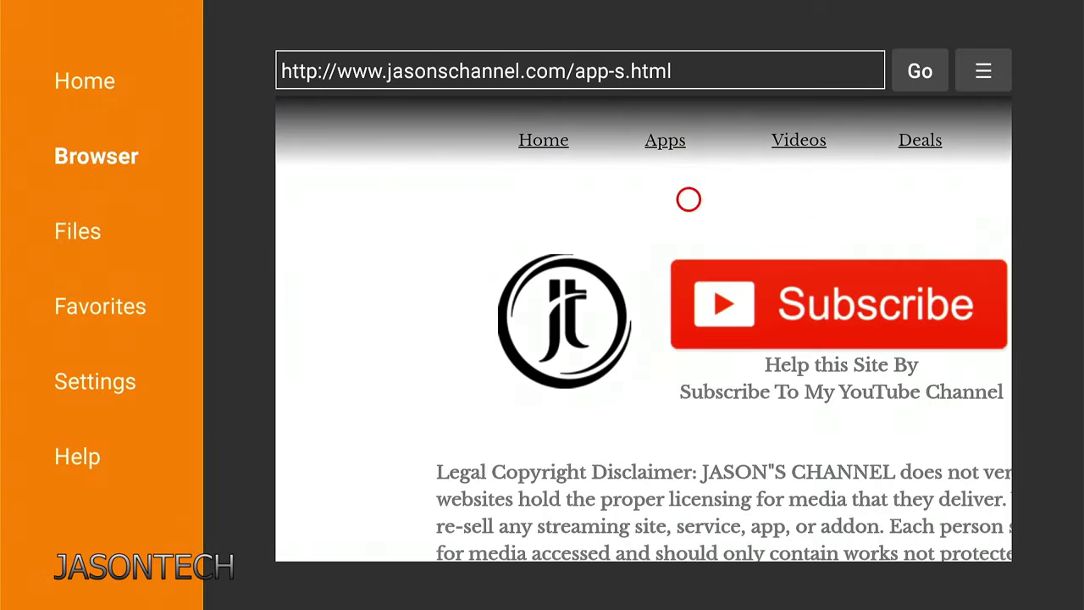
scroll(687, 537, down, 10)
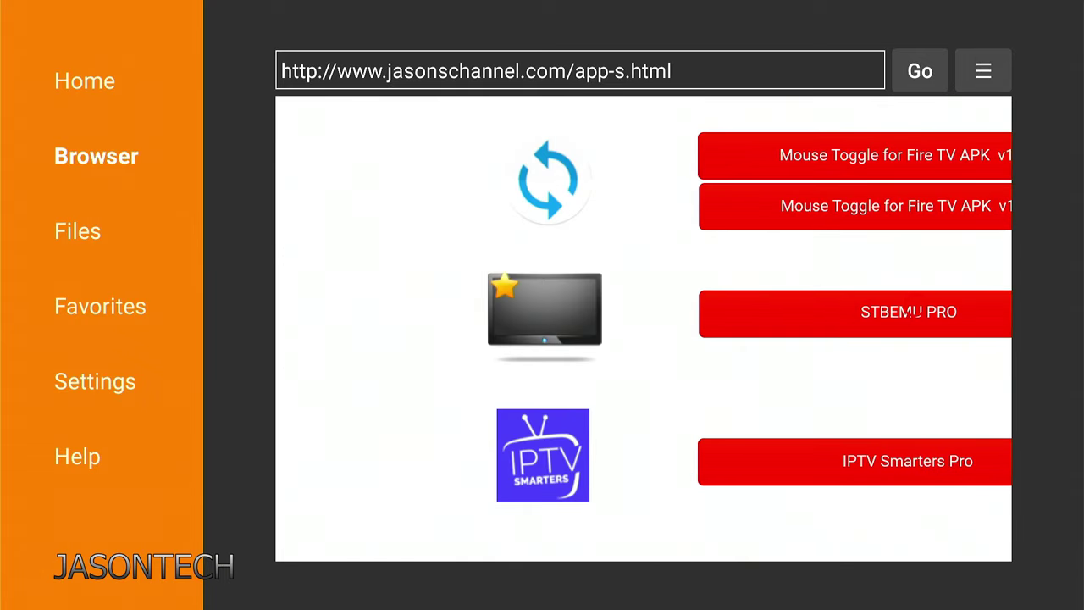
click(917, 314)
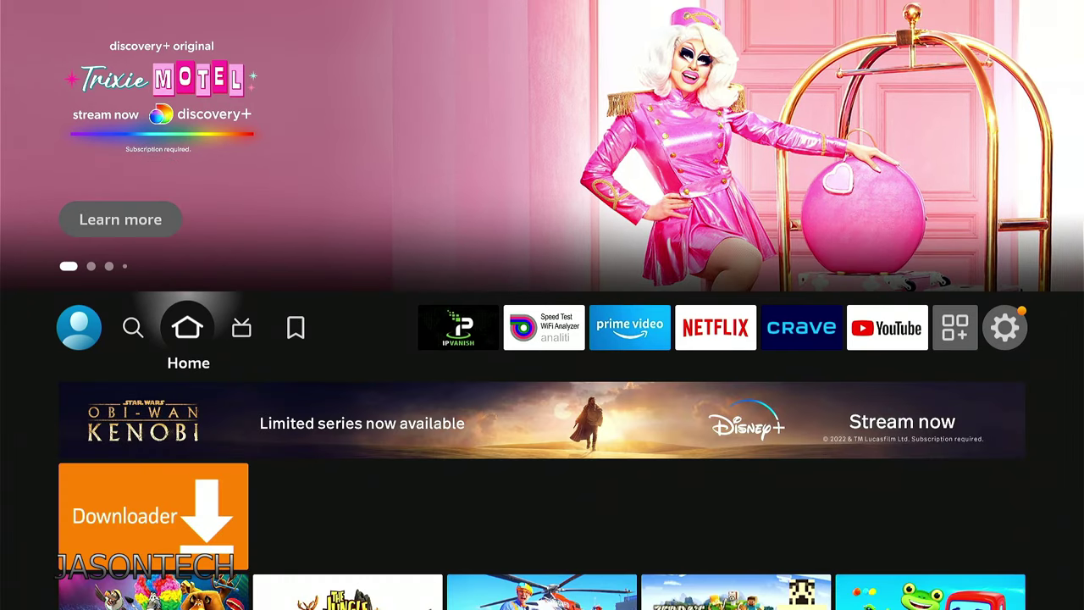
Go to Settings from the Fire TV home screen.
key(Right)
key(Right)
key(Right)
key(Right)
key(Right)
key(Right)
key(Right)
key(Right)
key(Right)
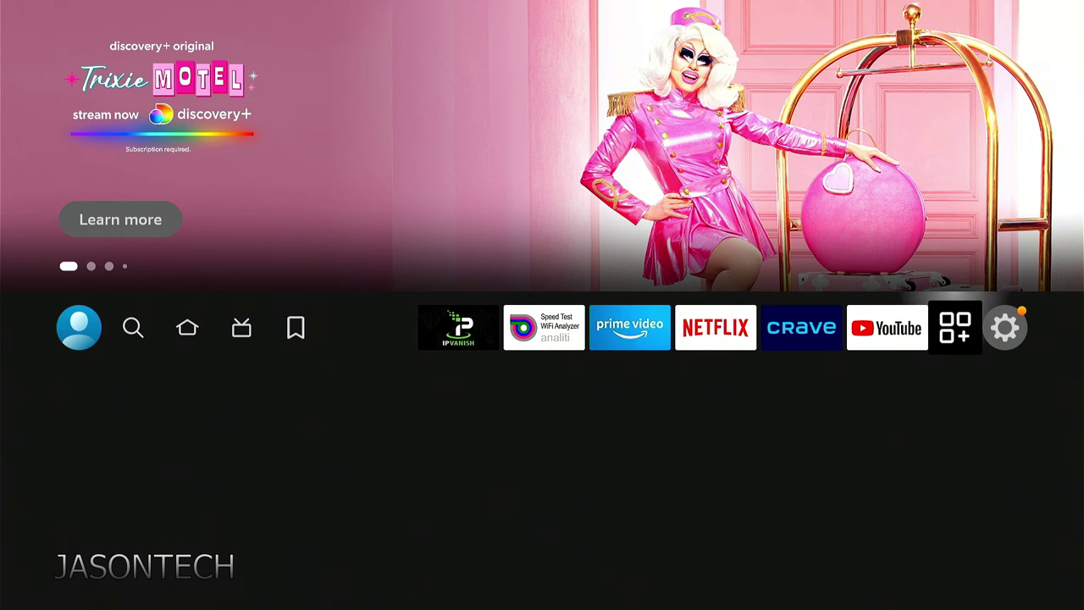
key(Right)
Open Manage Installed Applications in the Applications settings.
key(Down)
key(Right)
key(Right)
key(Right)
key(Right)
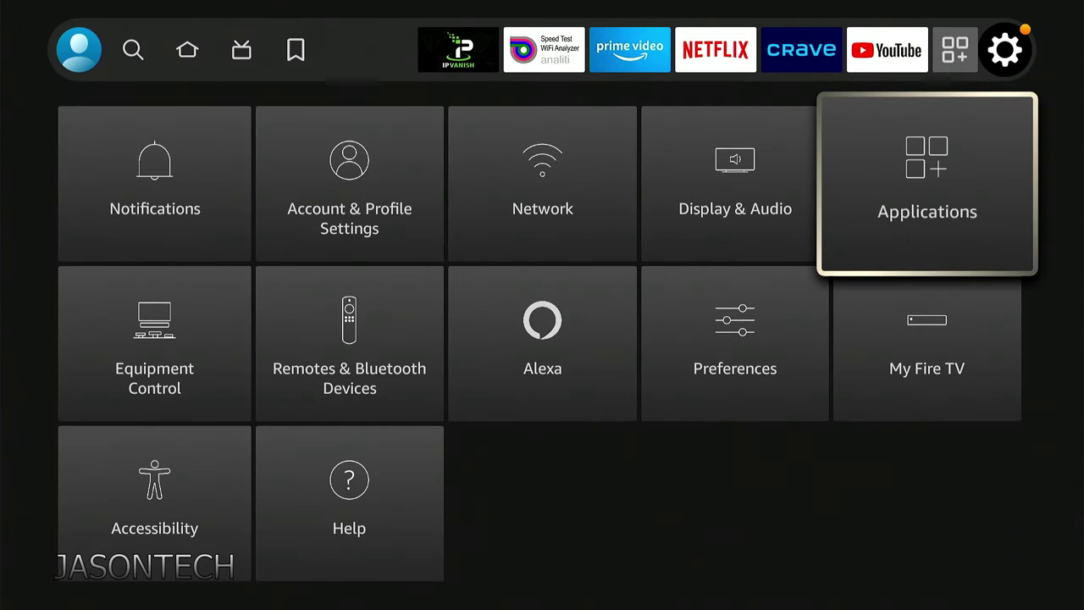
key(Return)
key(Down)
key(Down)
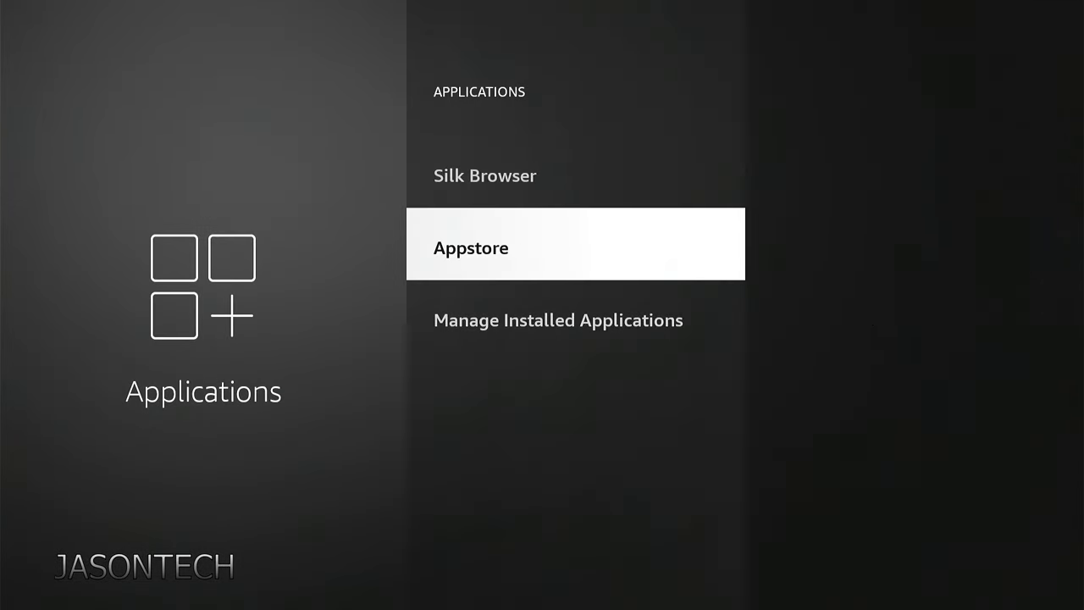
key(Down)
key(Return)
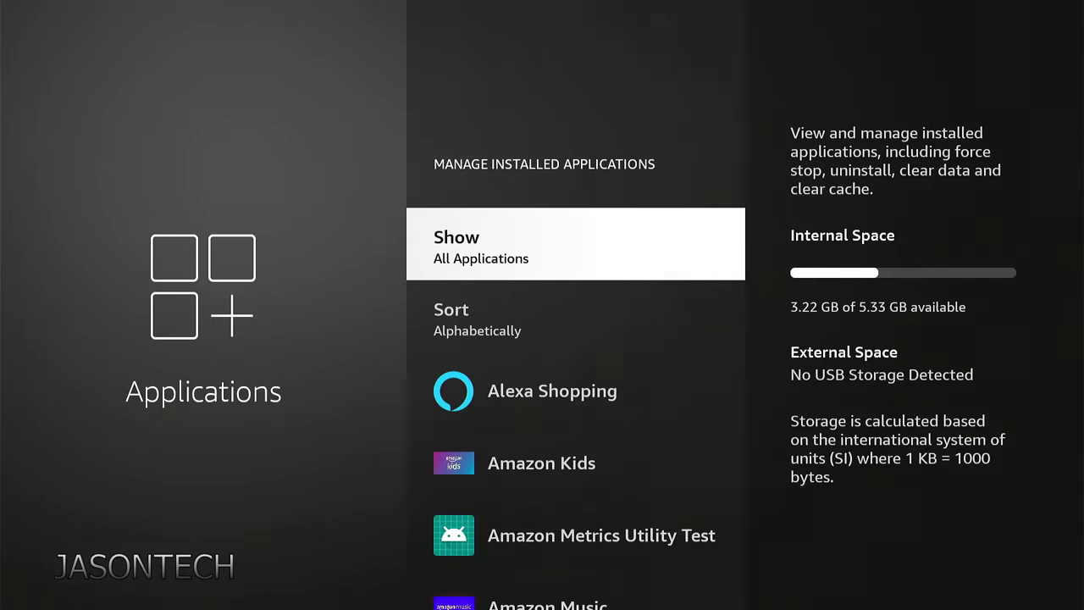
Locate Downloader among the installed applications and open its options.
key(Down)
key(Down)
key(Down)
key(Down)
key(Down)
key(Down)
key(Down)
key(Down)
key(Down)
key(Down)
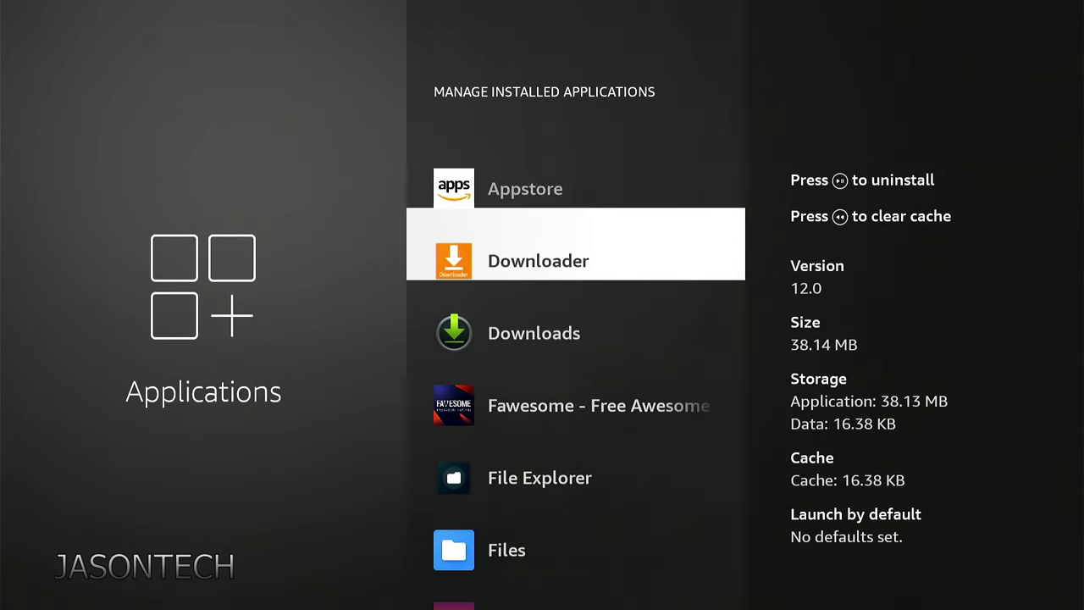
key(Return)
Uninstall the Downloader app and confirm its removal.
key(Down)
key(Down)
key(Down)
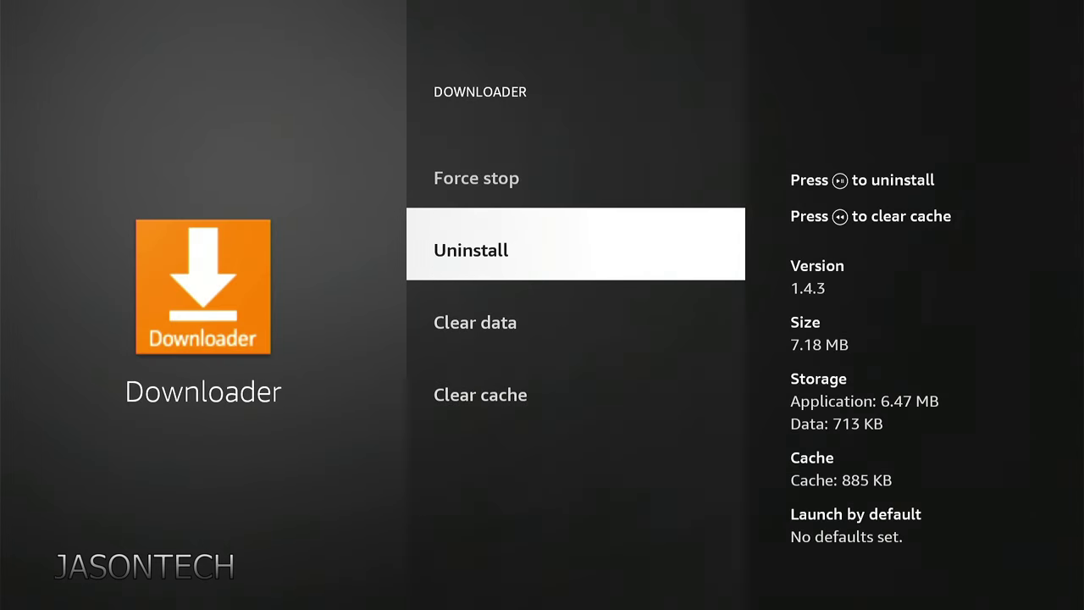
key(Down)
key(Up)
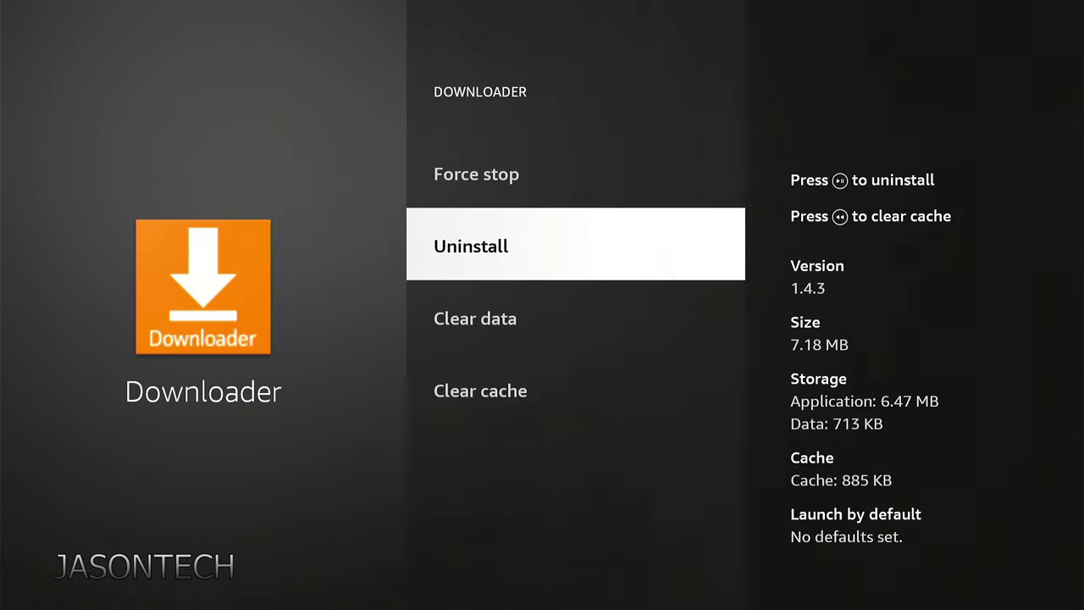
key(Return)
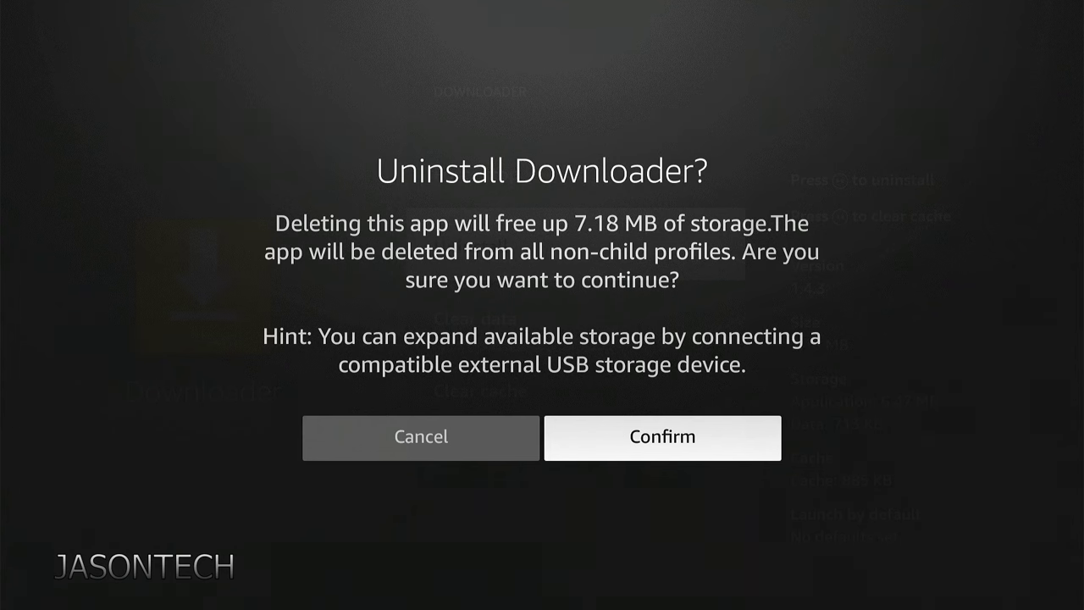
key(Return)
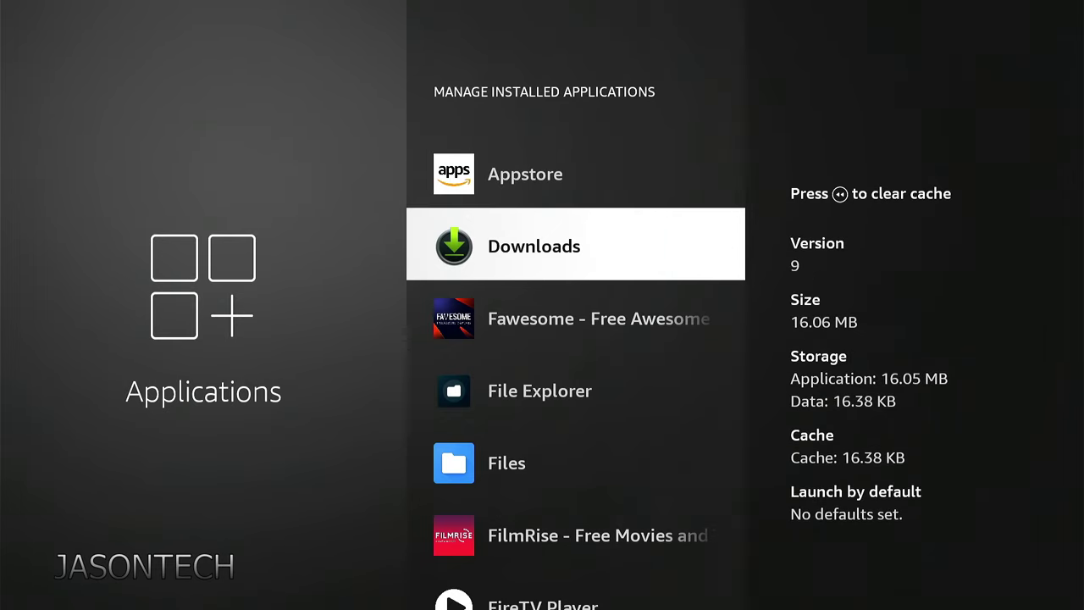
Return to the Fire TV home screen and open the search entry in Find.
key(Home)
key(Left)
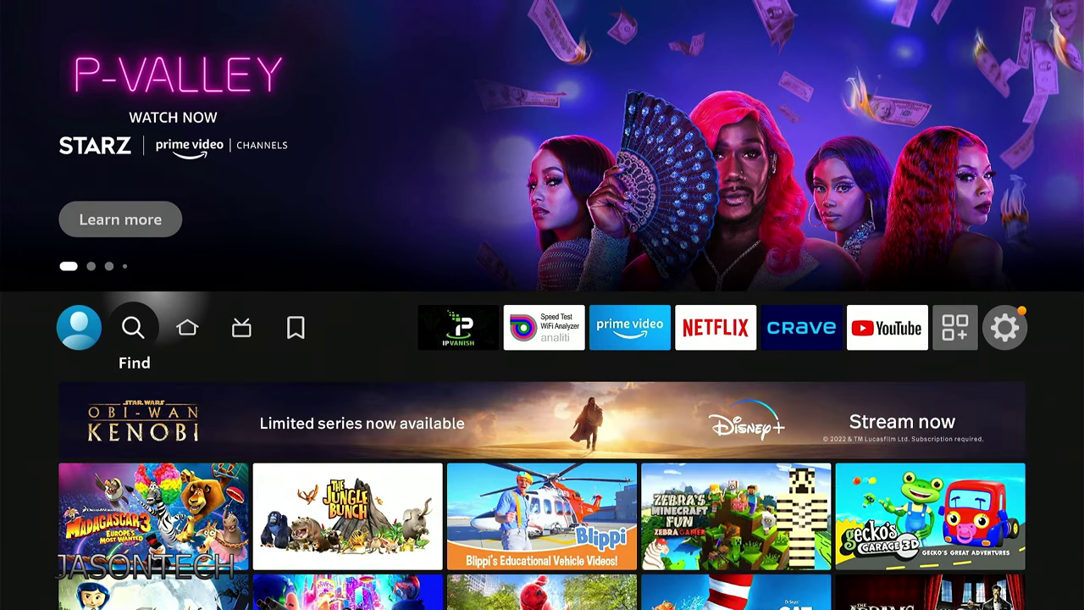
key(Down)
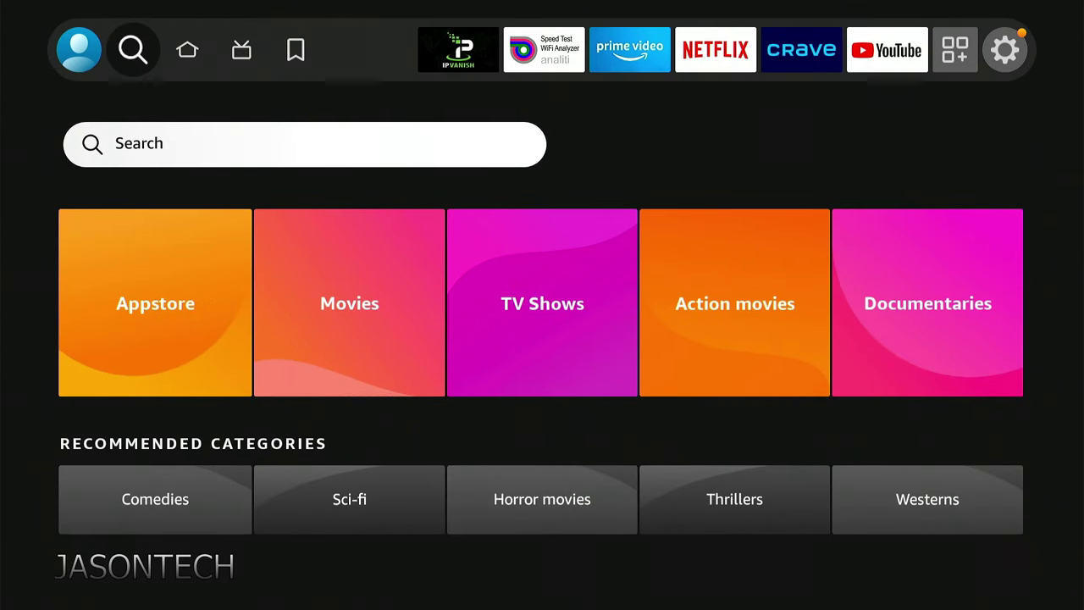
key(Return)
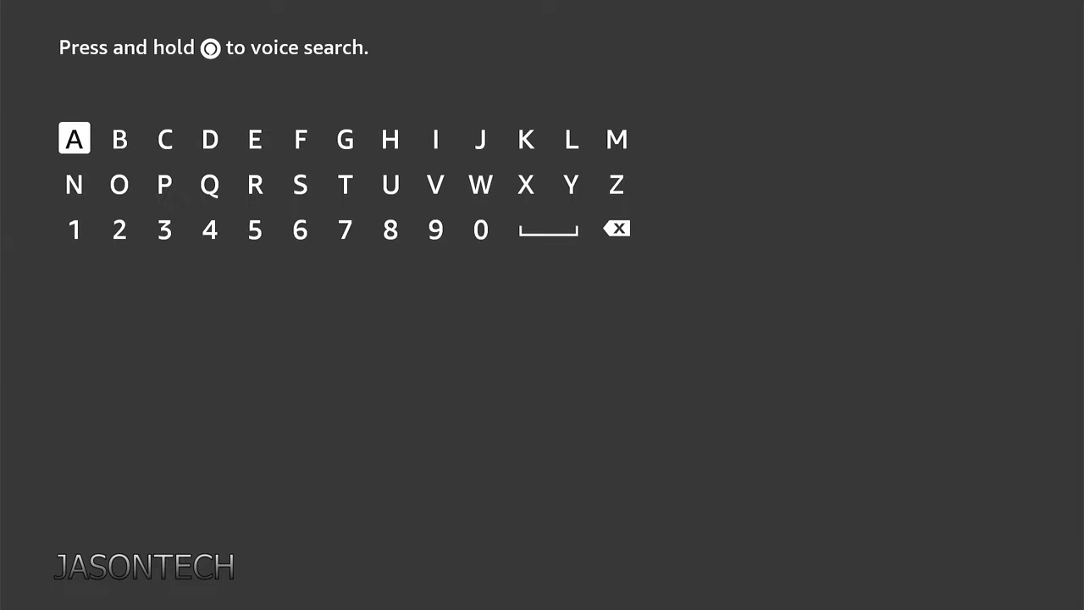
Search with the letter D and open the Downloader app's store page from the suggestions.
key(Right)
key(Right)
key(Right)
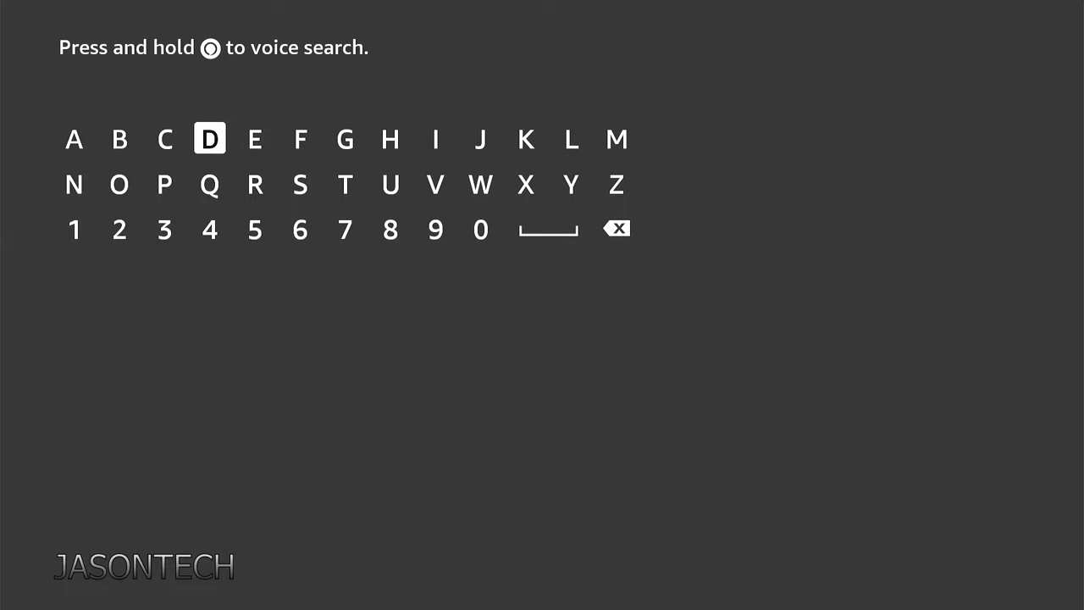
key(Return)
key(Down)
key(Down)
key(Down)
key(Down)
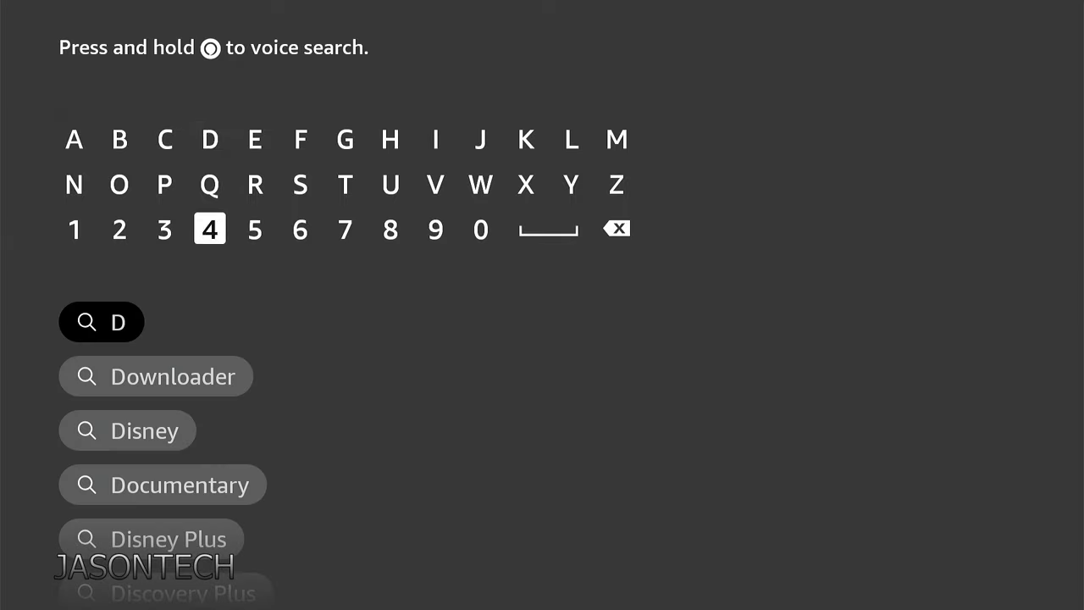
key(Return)
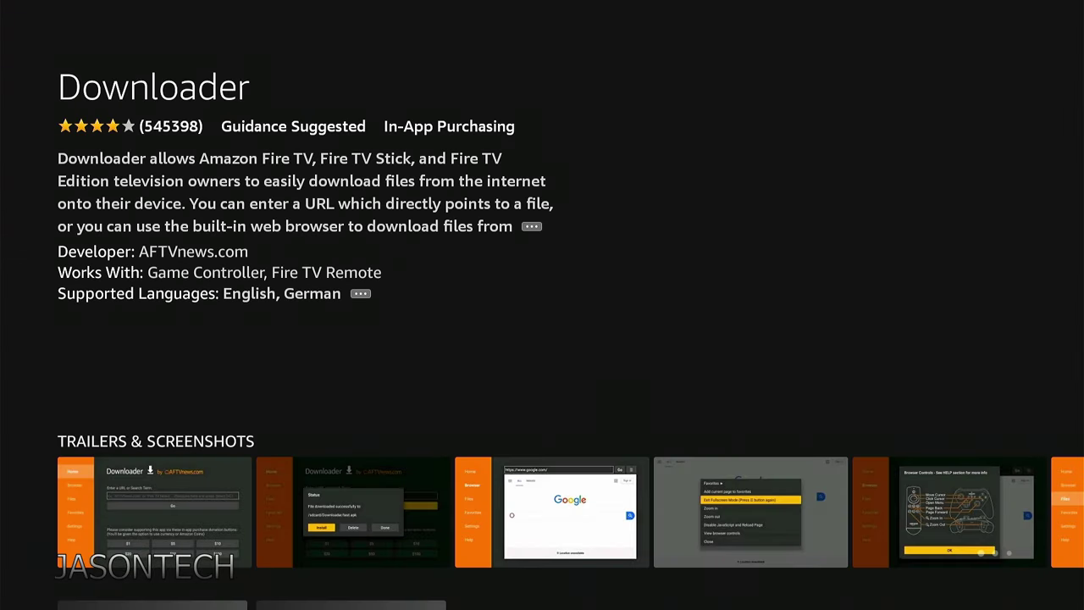
Install Downloader and complete its first launch, allowing access to photos, media and files.
key(Return)
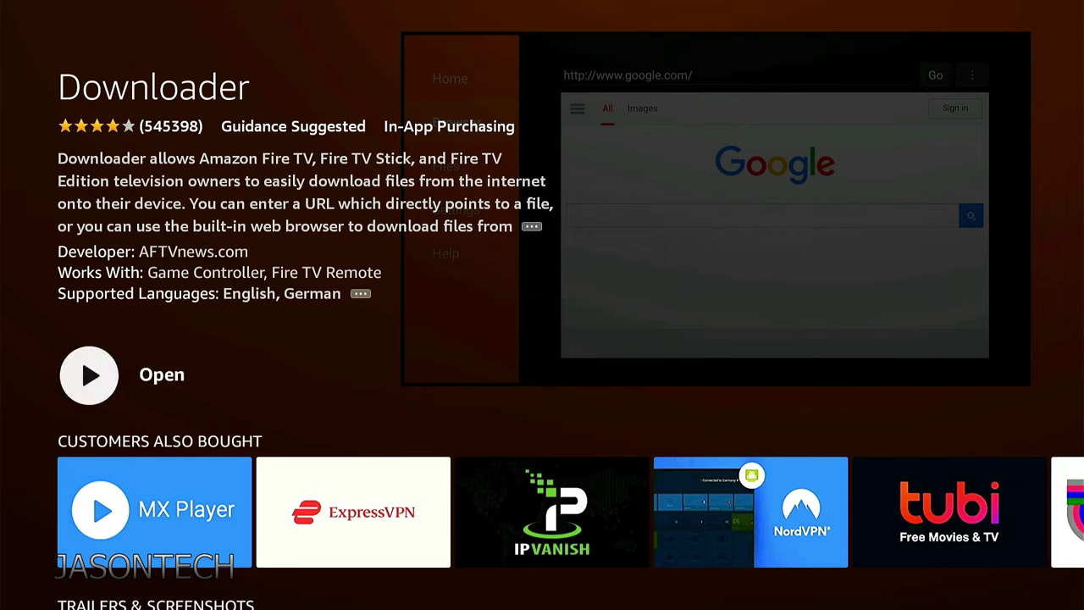
key(Return)
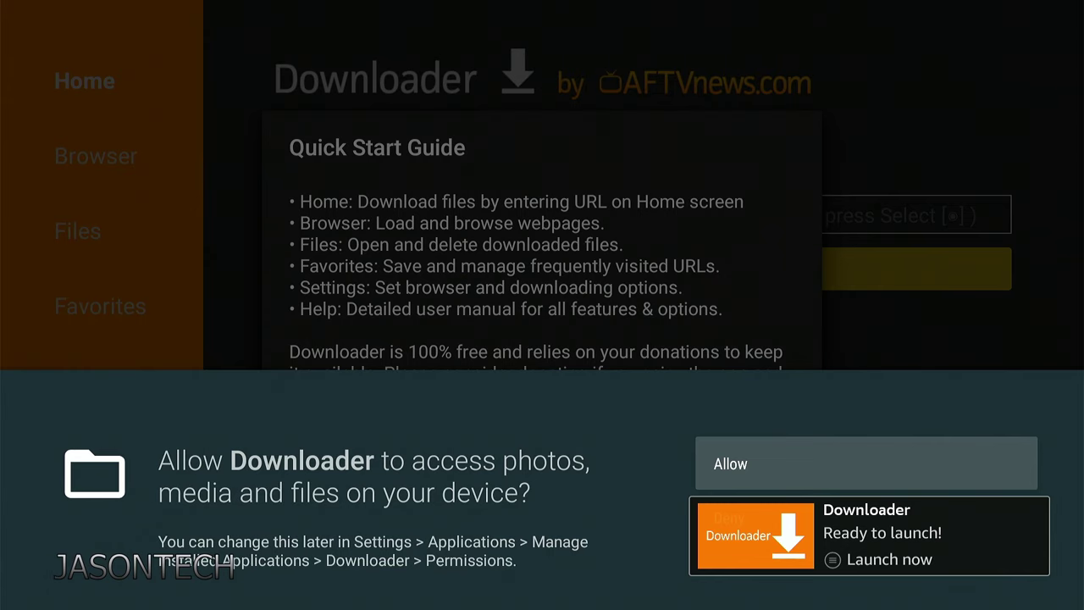
key(Return)
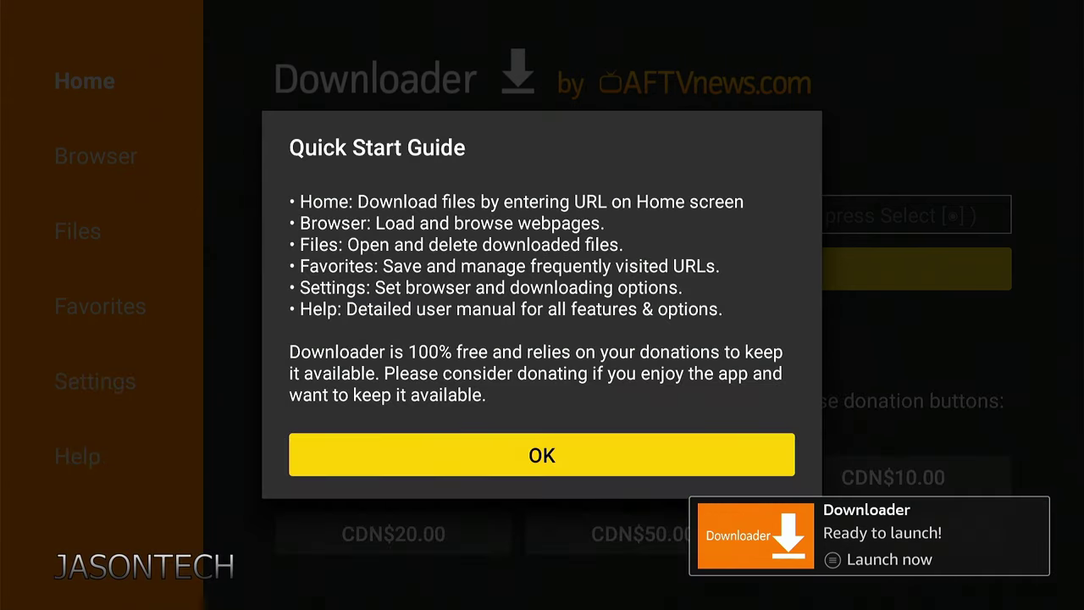
key(Return)
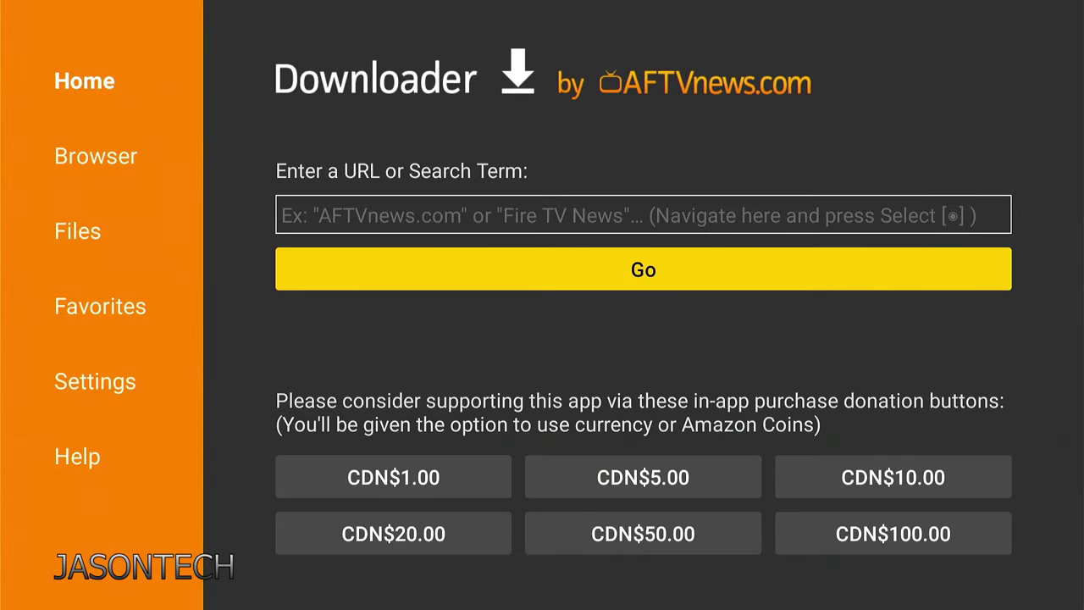
Leave Downloader for the Fire TV home screen and go to Settings.
key(Home)
key(Right)
key(Right)
key(Right)
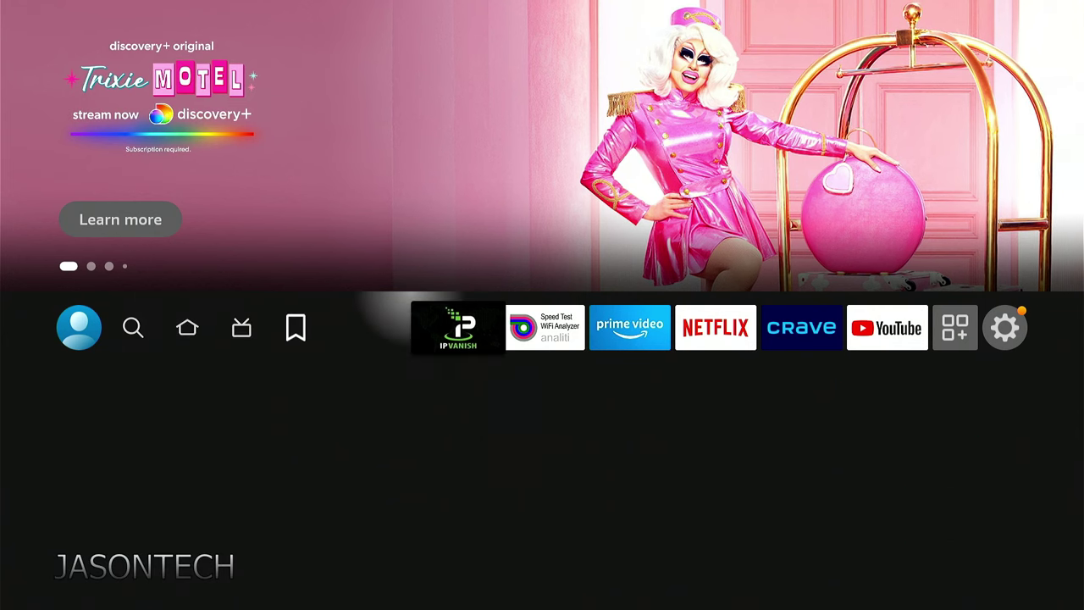
key(Right)
key(Right)
key(Right)
key(Right)
key(Right)
key(Right)
key(Right)
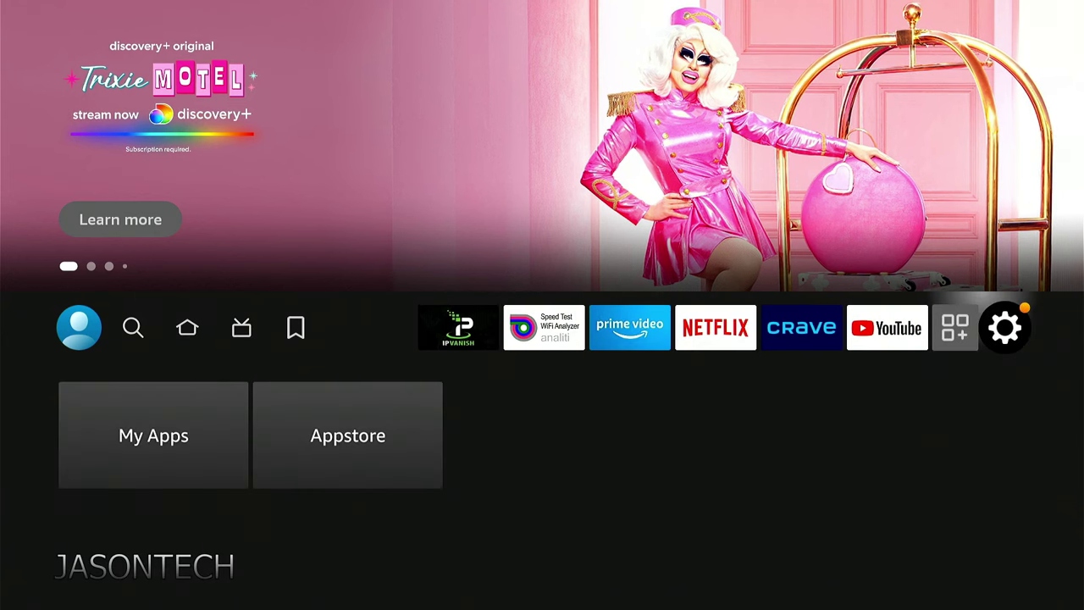
Open the My Fire TV settings.
key(Down)
key(Down)
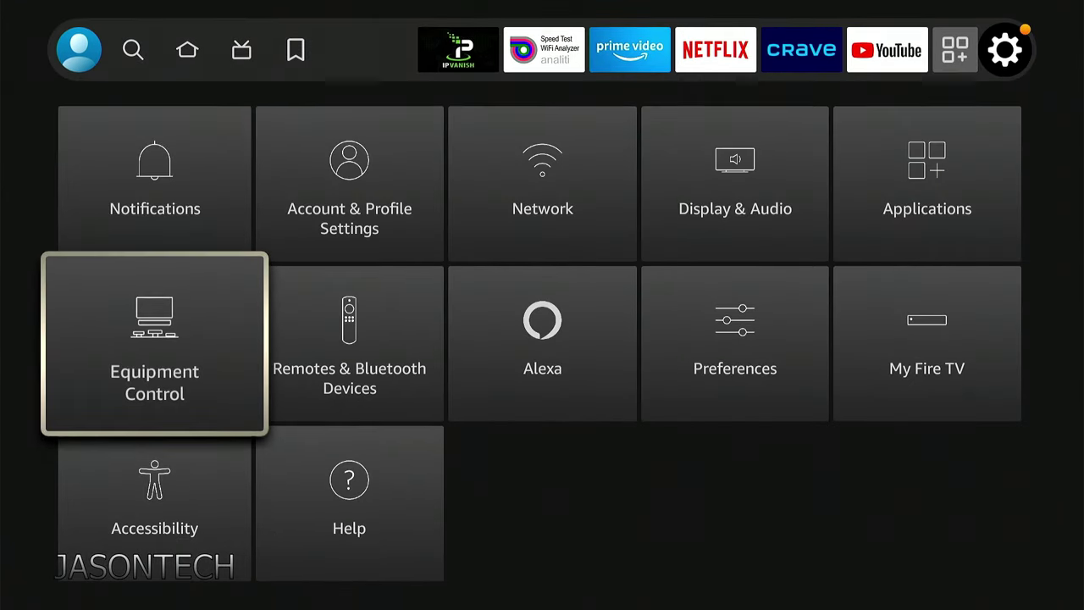
key(Right)
key(Right)
key(Right)
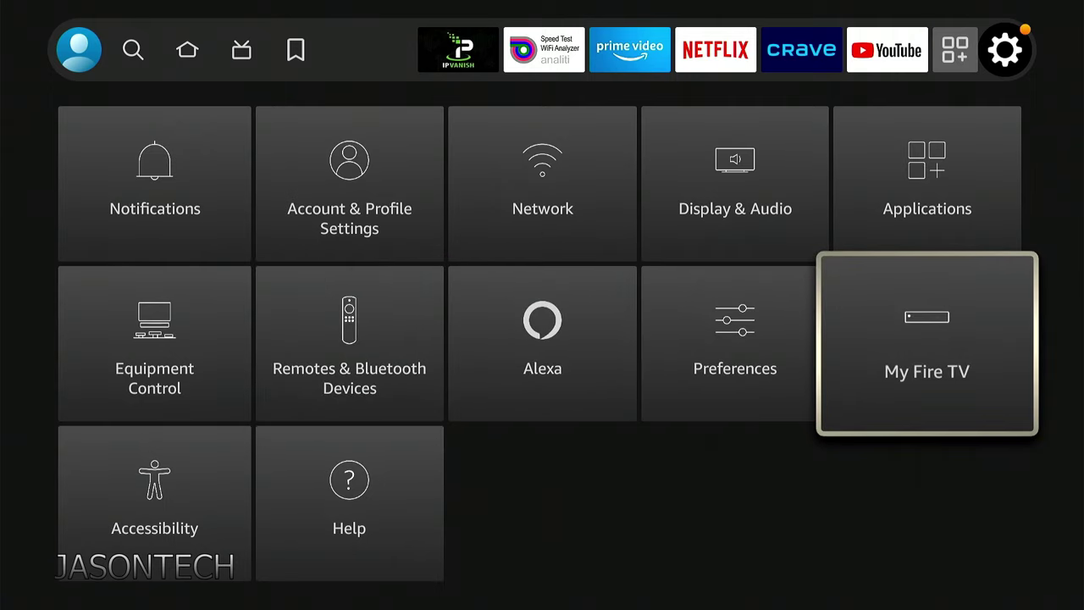
key(Return)
Open Install unknown apps within the Developer Options.
key(Down)
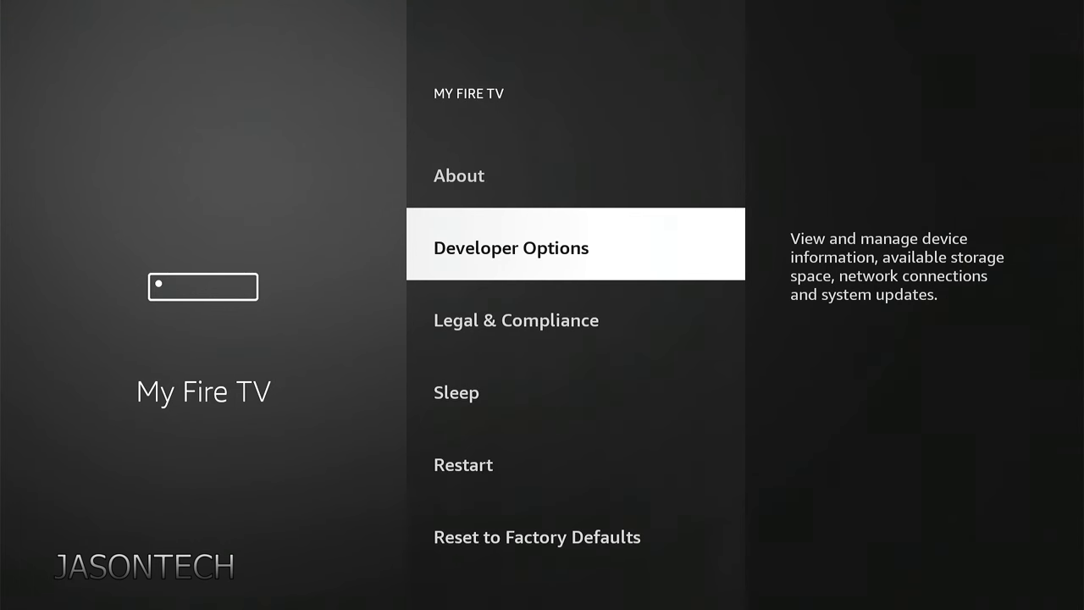
key(Return)
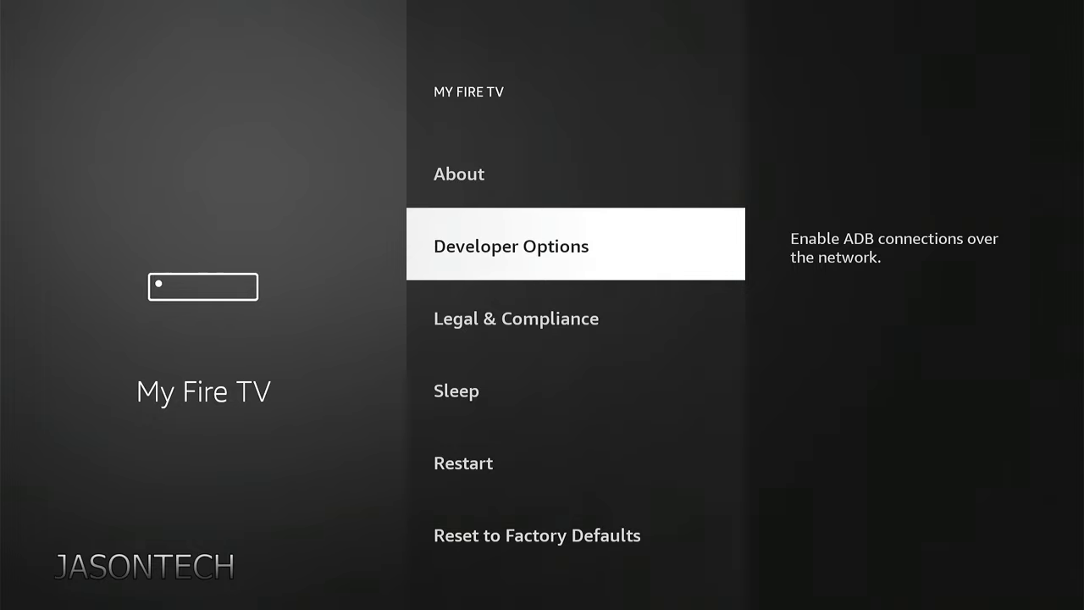
key(Down)
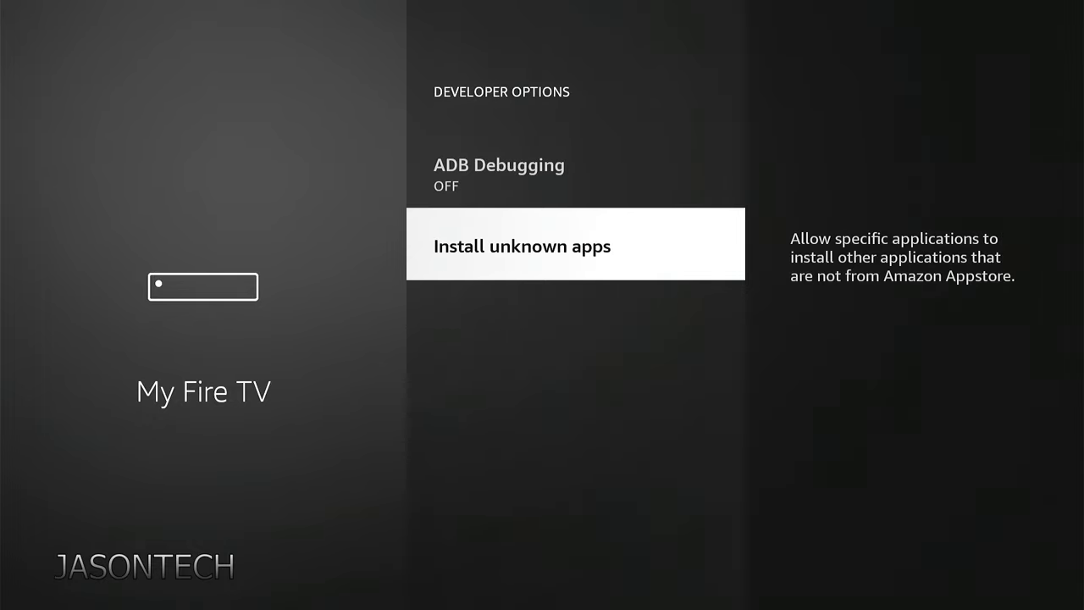
key(Return)
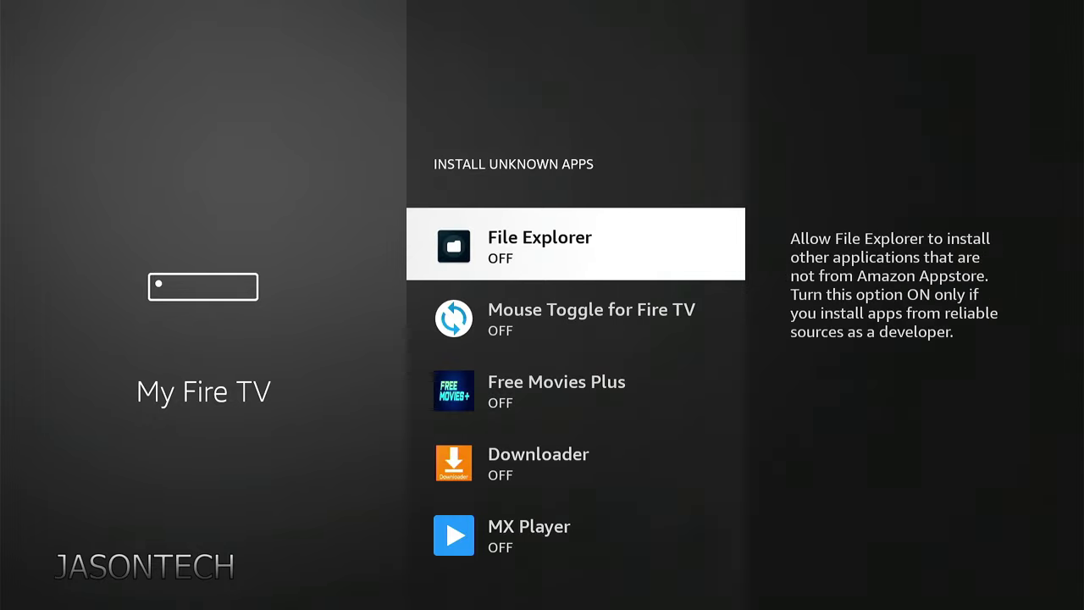
Turn on unknown app installation for Downloader and return to the Fire TV home screen.
key(Down)
key(Down)
key(Down)
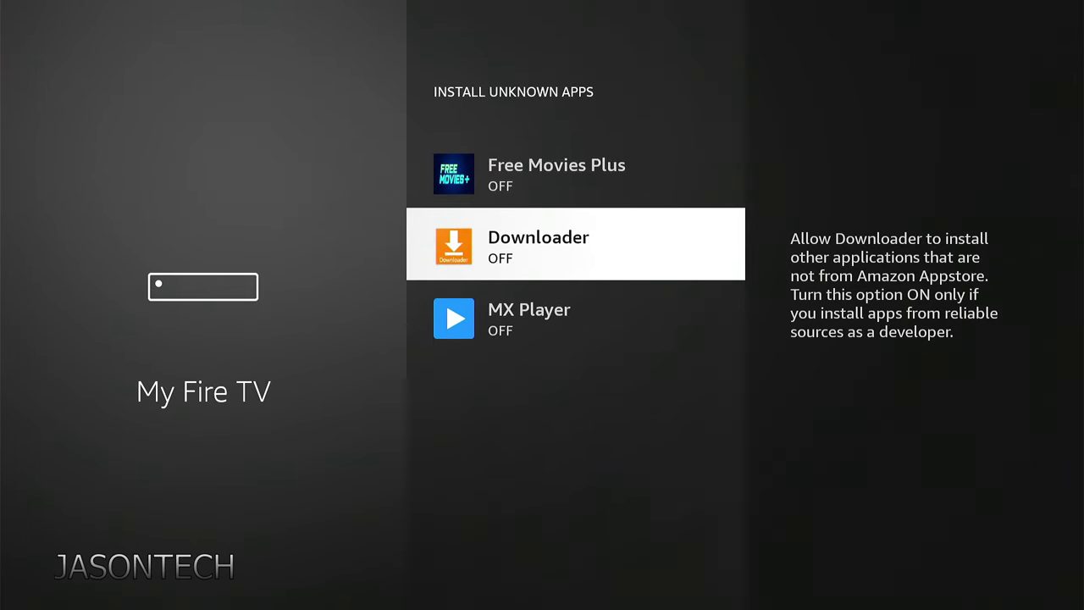
key(Return)
key(Escape)
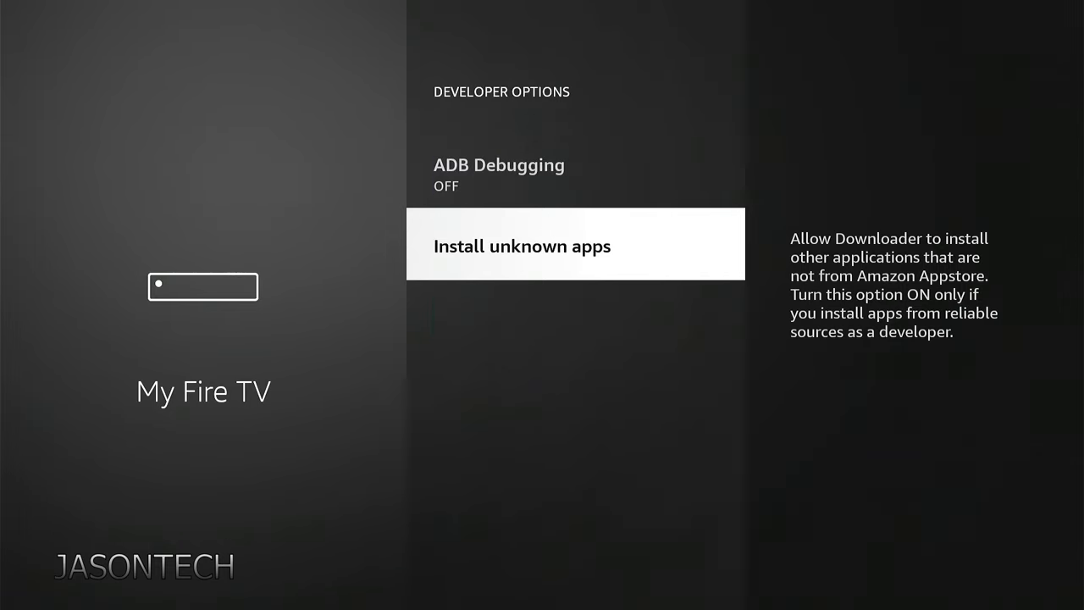
key(Escape)
key(Escape)
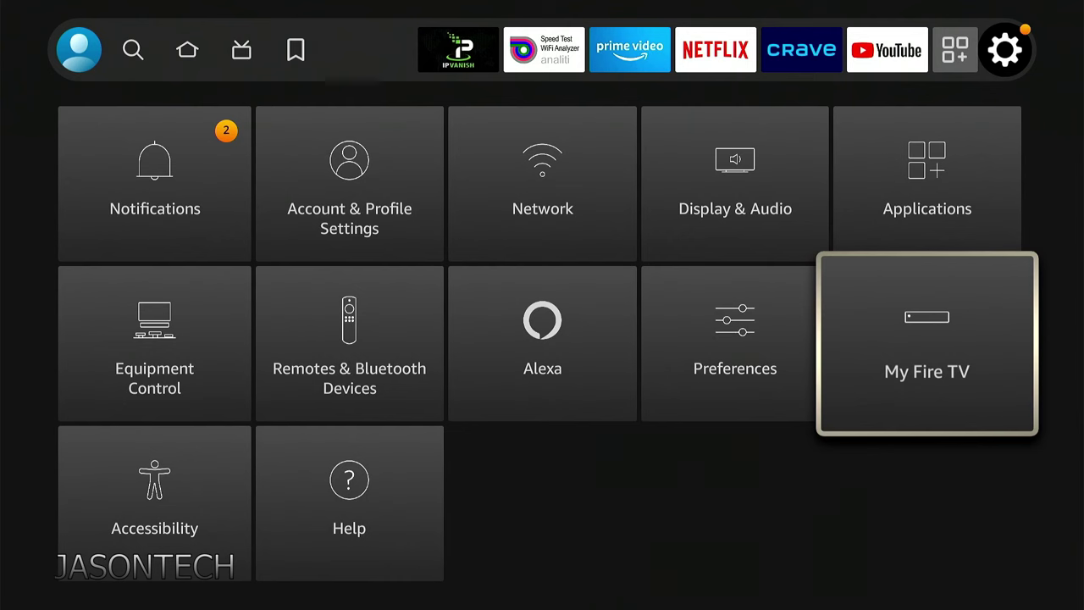
key(Escape)
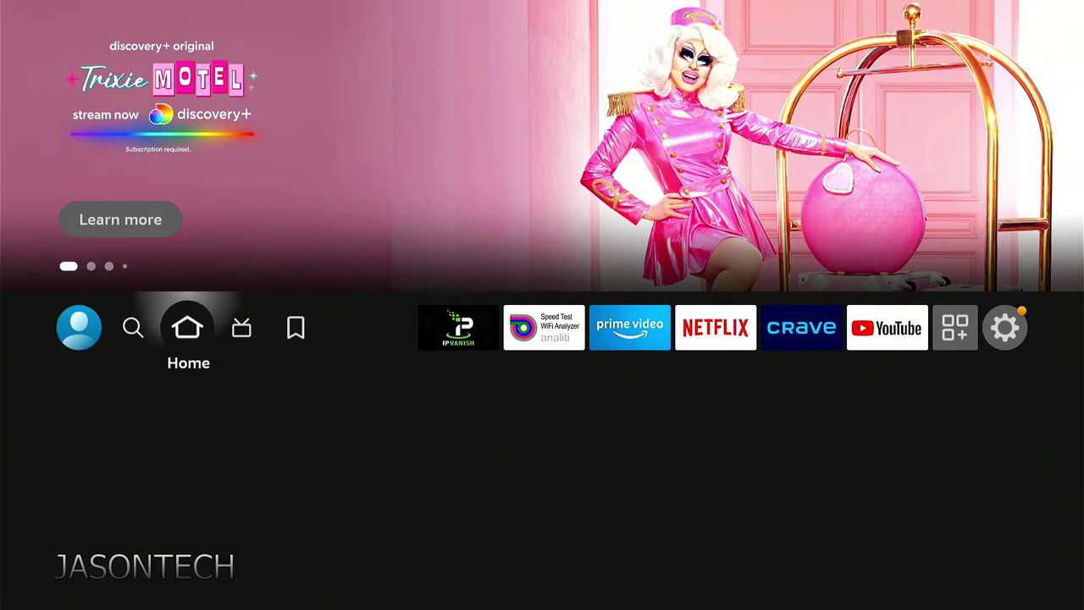